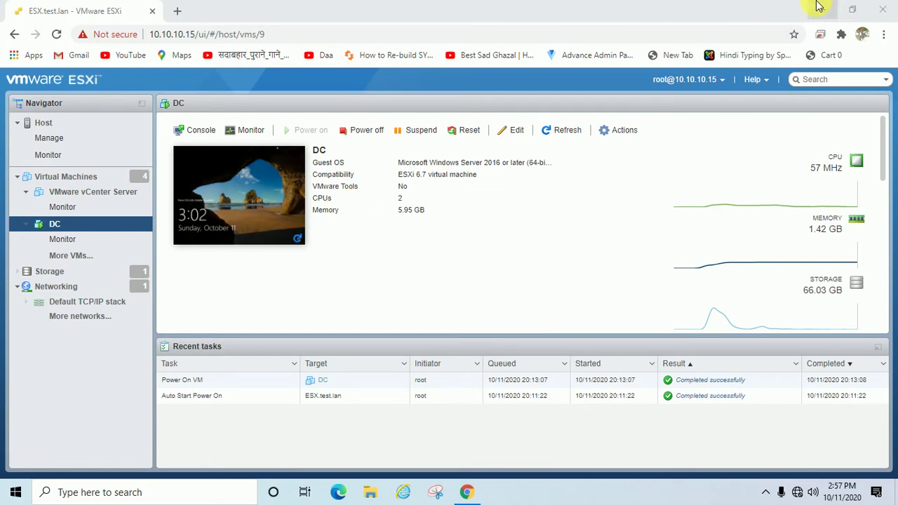
Minimize Chrome and refresh the desktop three times from its right-click menu.
click(820, 8)
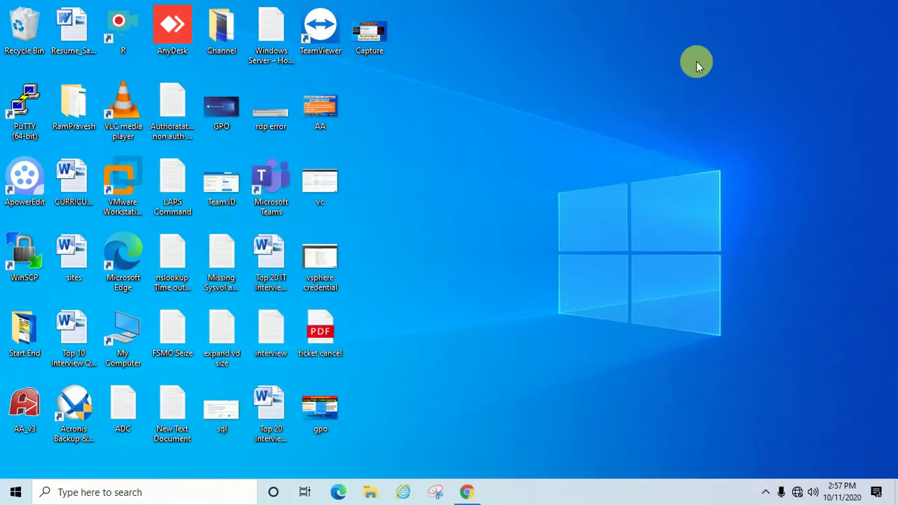
right_click(427, 202)
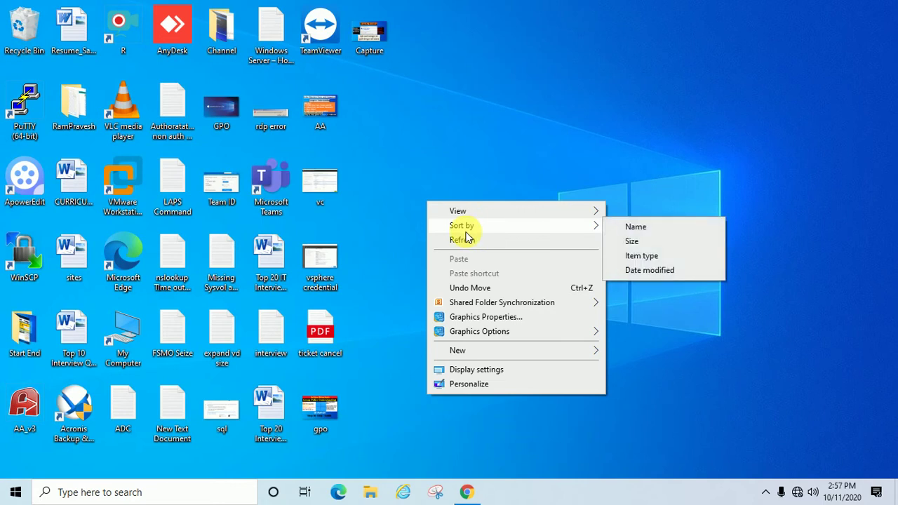
click(465, 240)
right_click(452, 222)
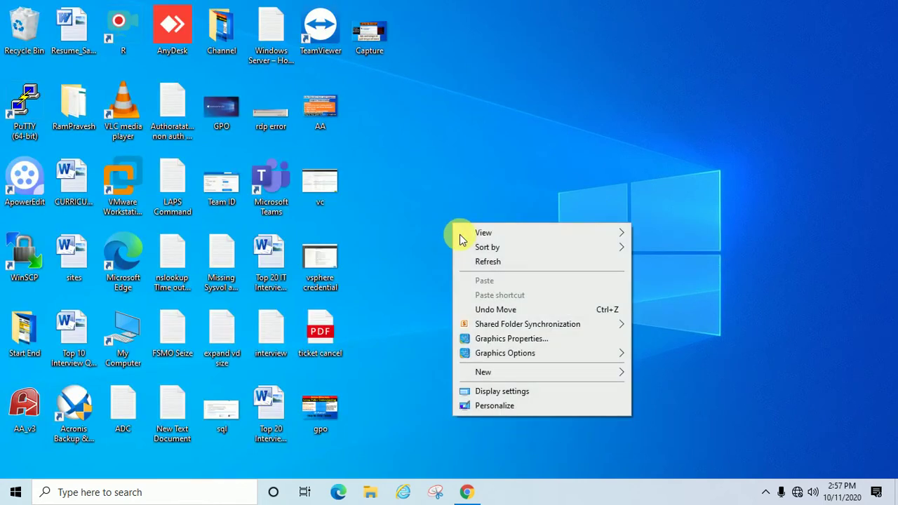
click(489, 262)
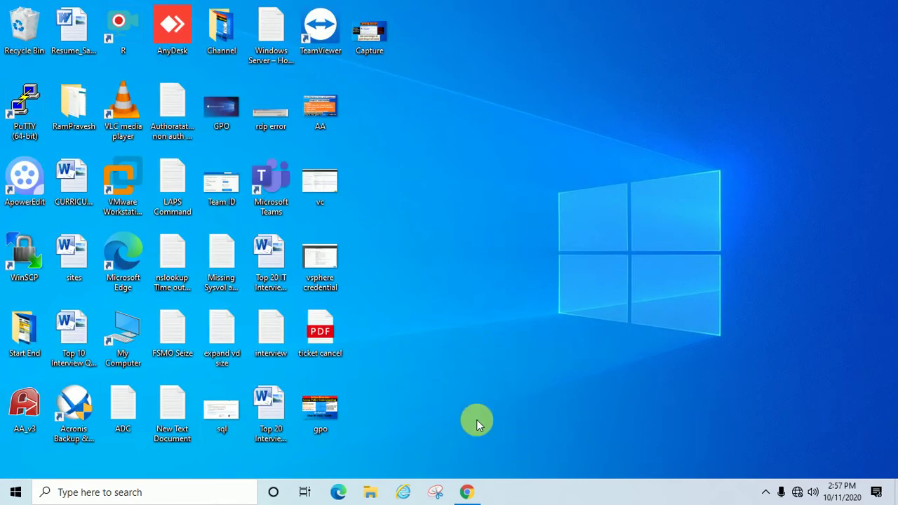
right_click(435, 316)
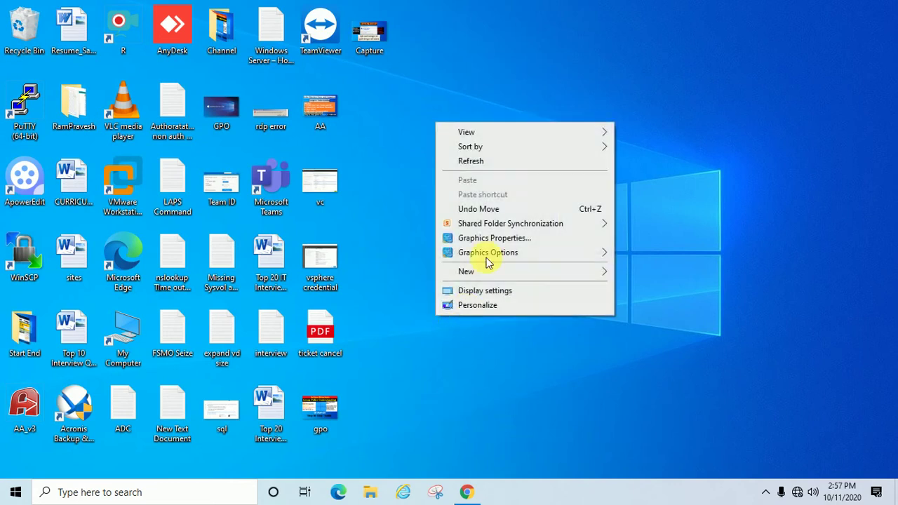
click(481, 165)
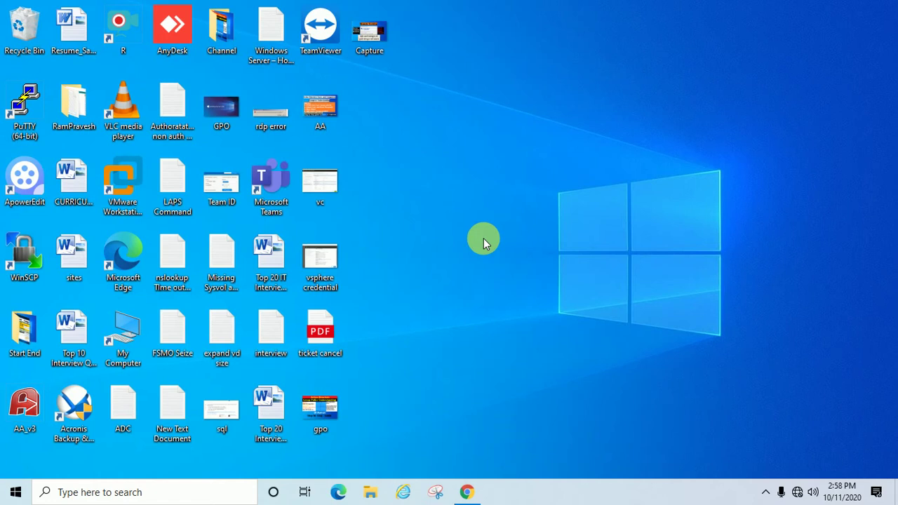
Restore Chrome, open the DC virtual machine's console, nudge it, then minimize Chrome.
click(467, 492)
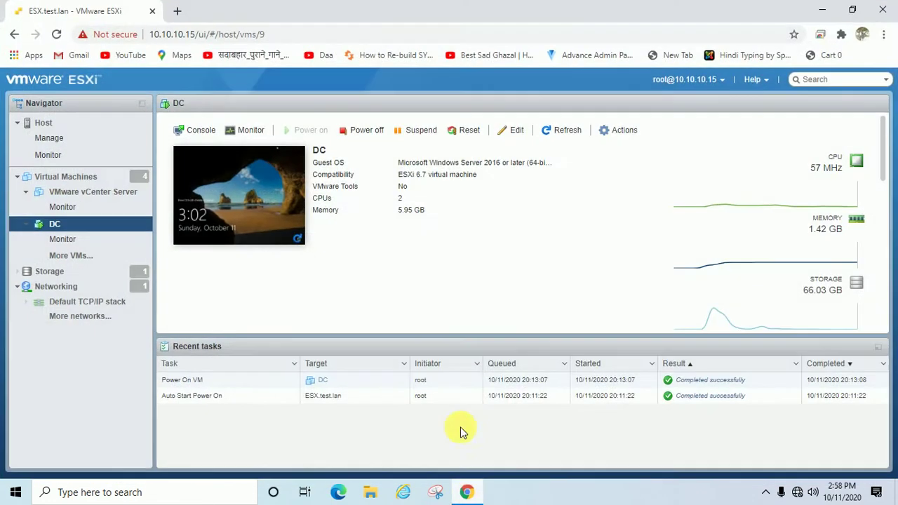
click(253, 179)
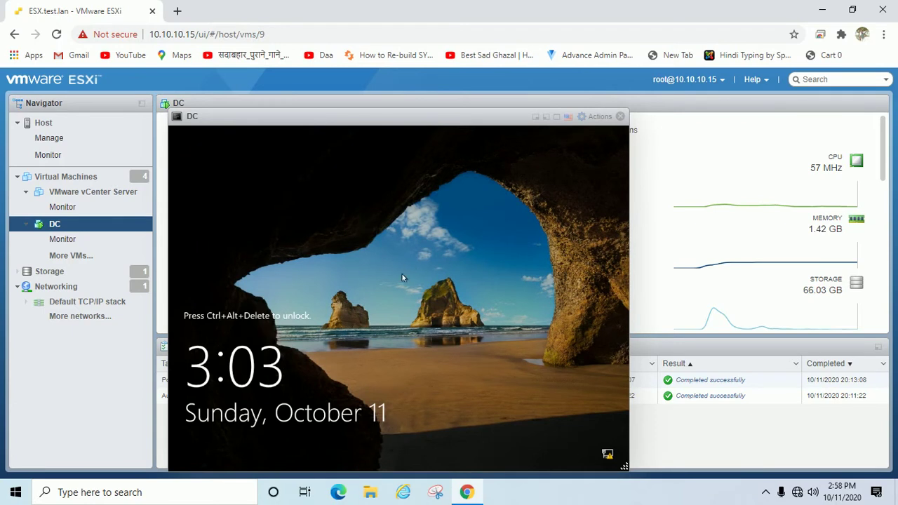
drag(407, 121, 425, 106)
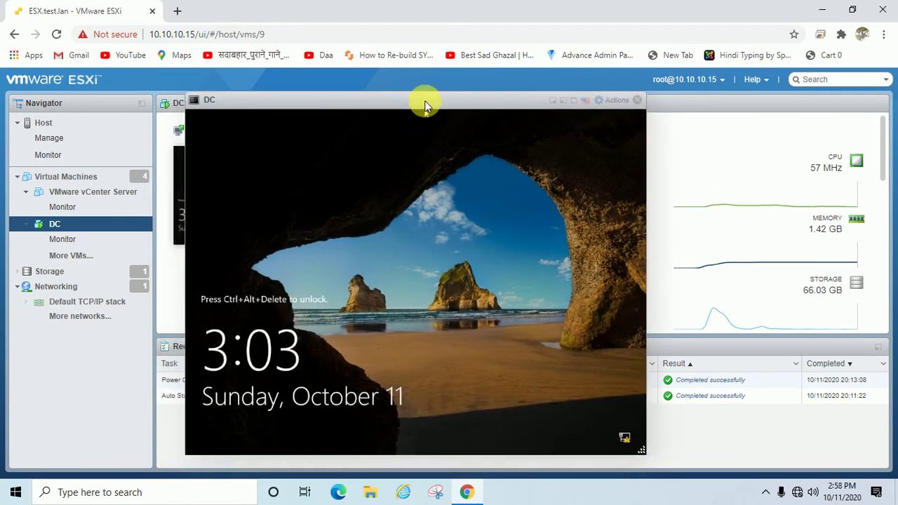
click(822, 9)
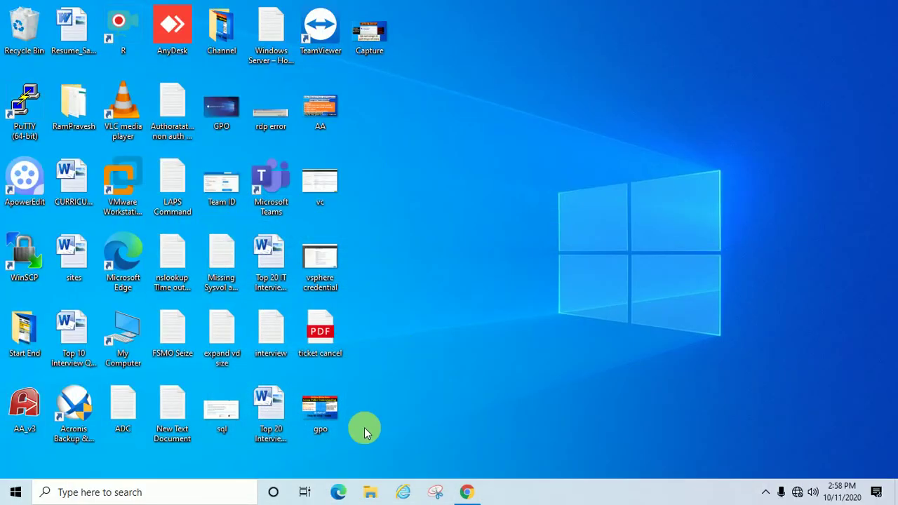
Launch a Command Prompt by running cmd from the Run box.
key(super+r)
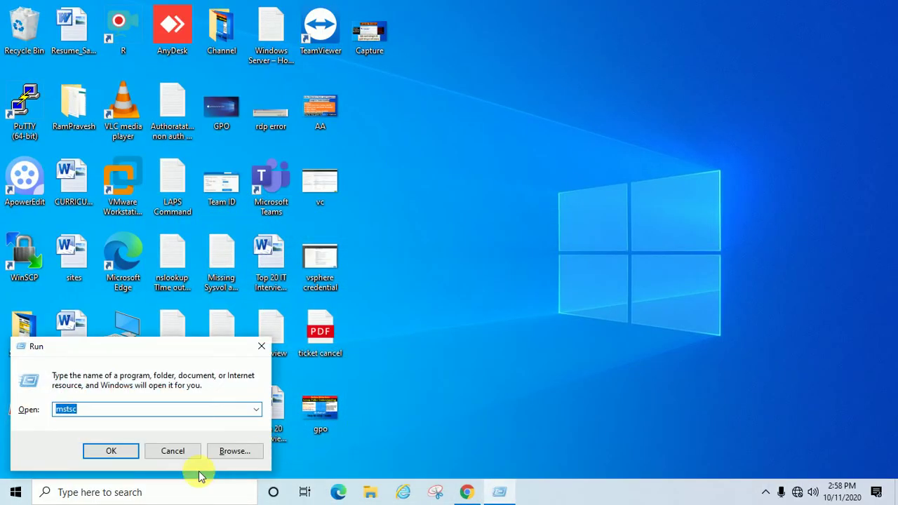
text(cmd)
key(Return)
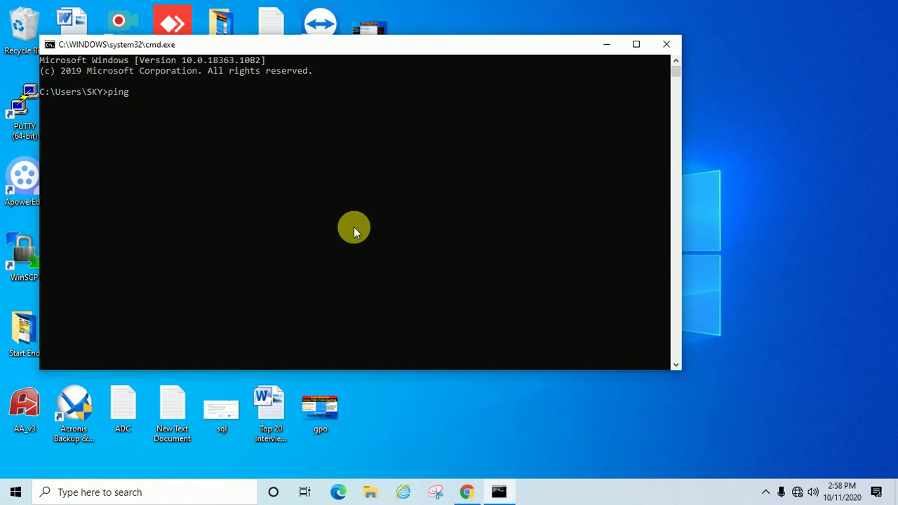
Ping 10.10.10.2 and get four of four replies with 0% loss.
text(10.10.10.2)
key(Return)
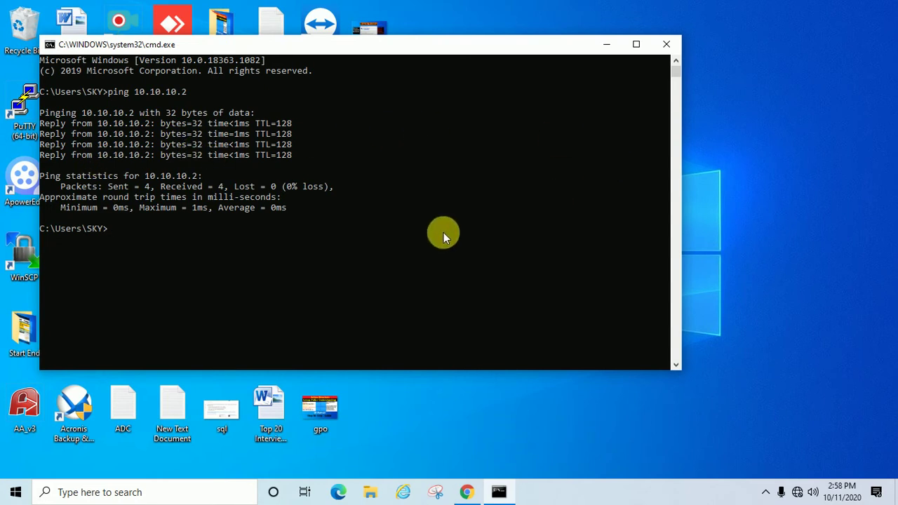
key(super)
key(super)
key(super+r)
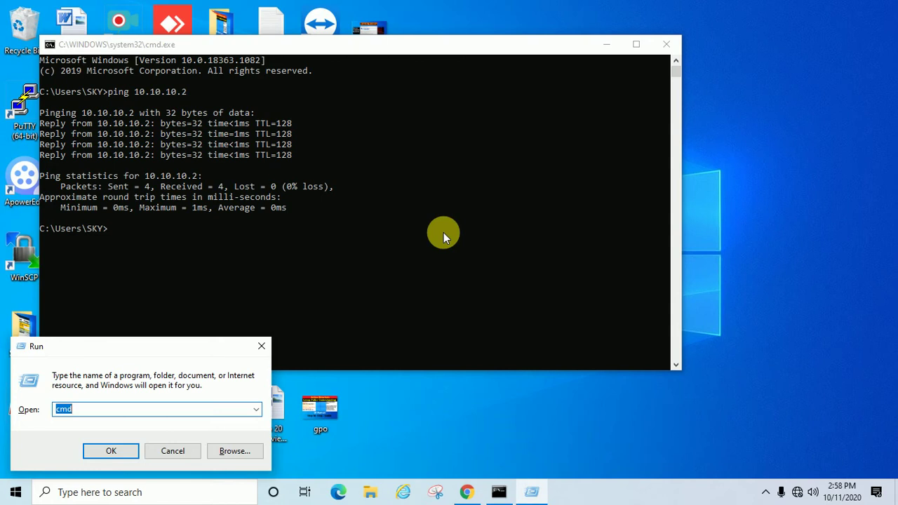
Start Remote Desktop Connection with mstsc and clear the existing Computer address.
text(mst)
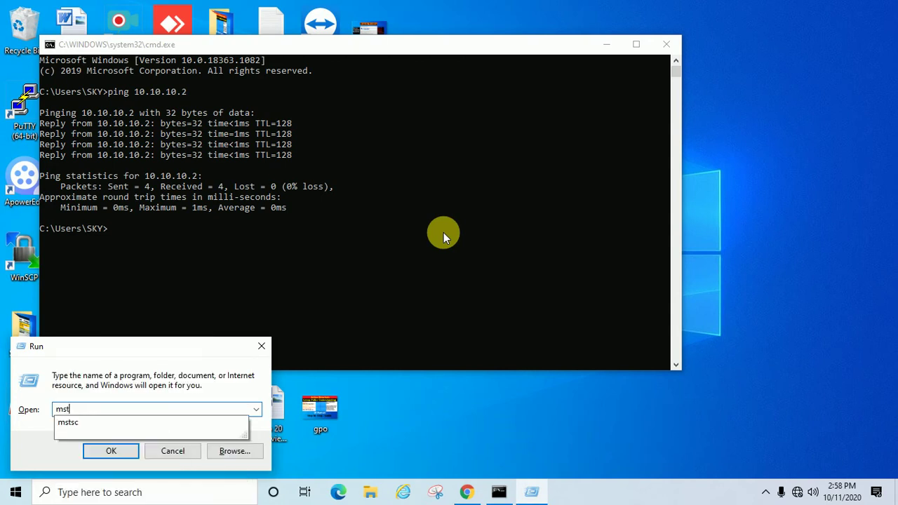
text(sc)
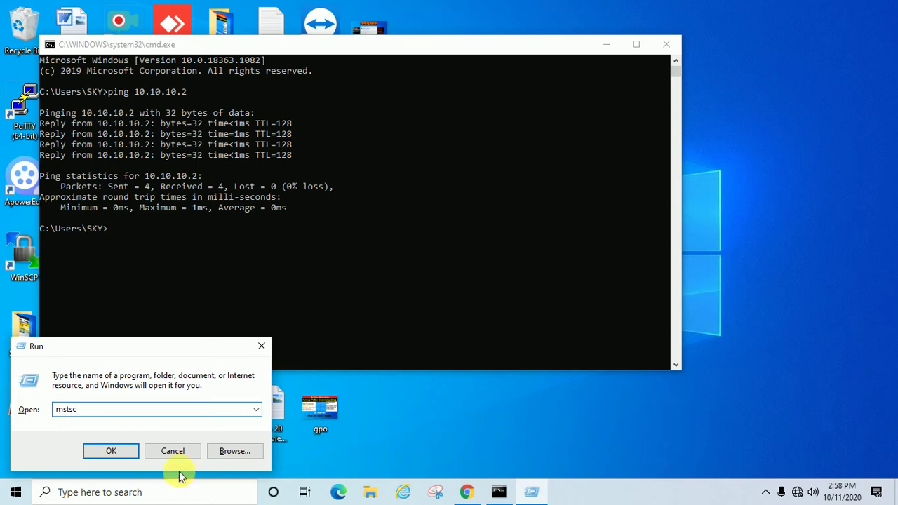
click(111, 453)
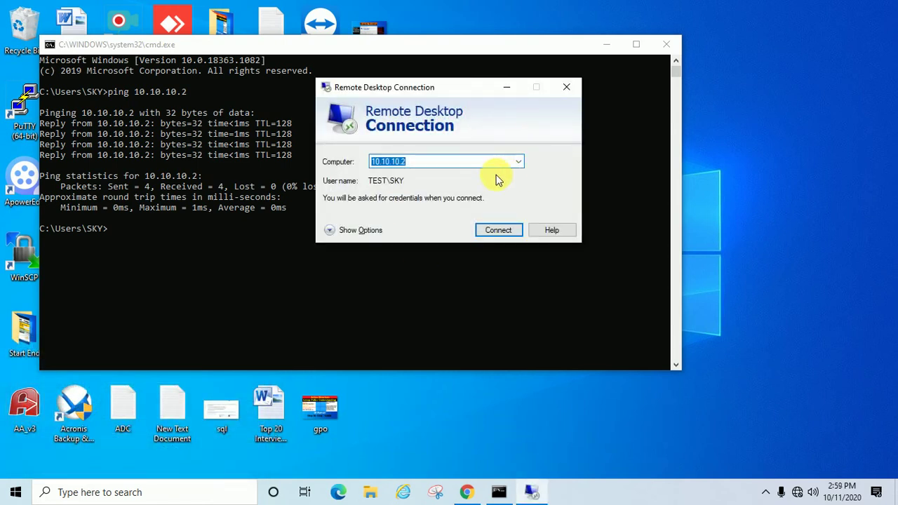
click(491, 163)
double_click(491, 163)
click(490, 163)
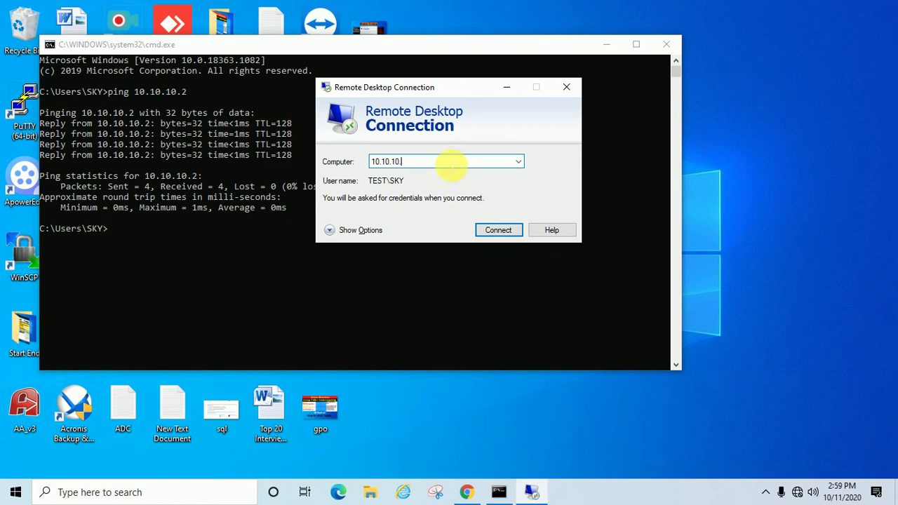
key(BackSpace)
key(BackSpace)
key(BackSpace)
key(BackSpace)
key(BackSpace)
key(BackSpace)
key(BackSpace)
key(BackSpace)
Set the Computer to 10.10.10.2 and connect.
text(10)
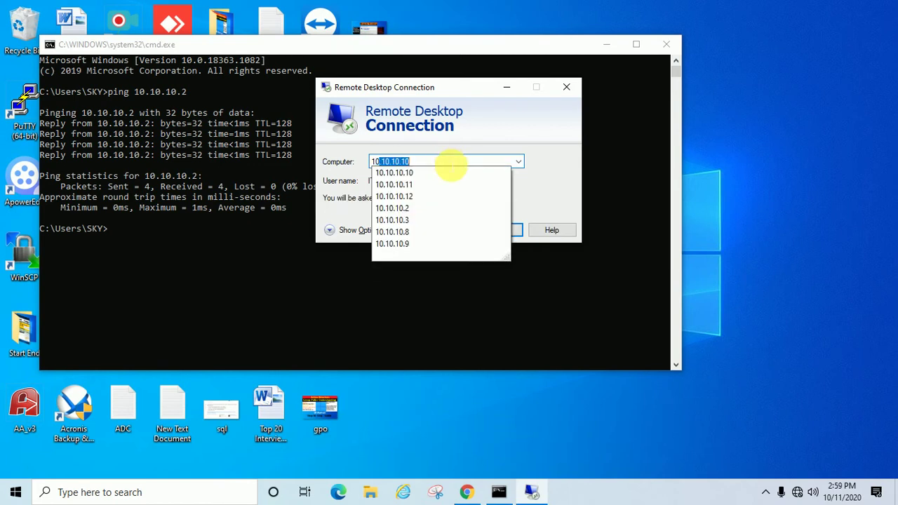
text(.10.1.0)
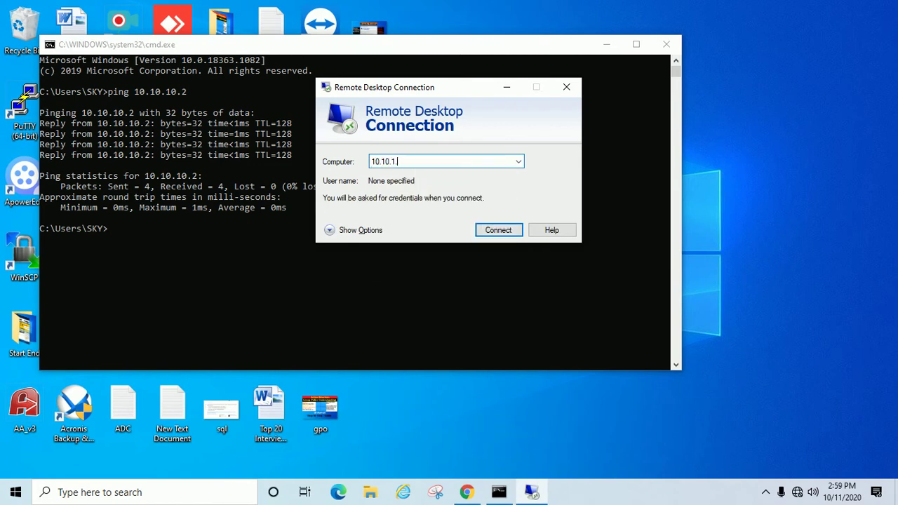
key(BackSpace)
key(BackSpace)
text(10.)
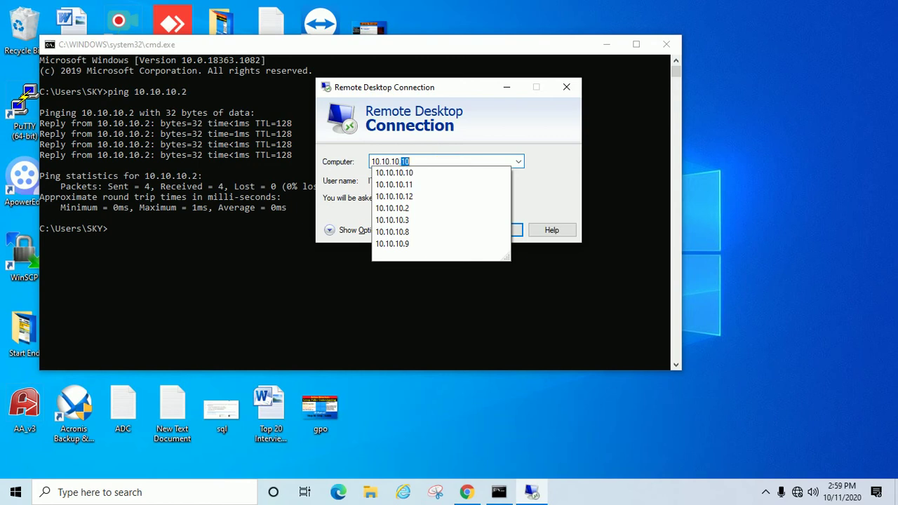
text(2)
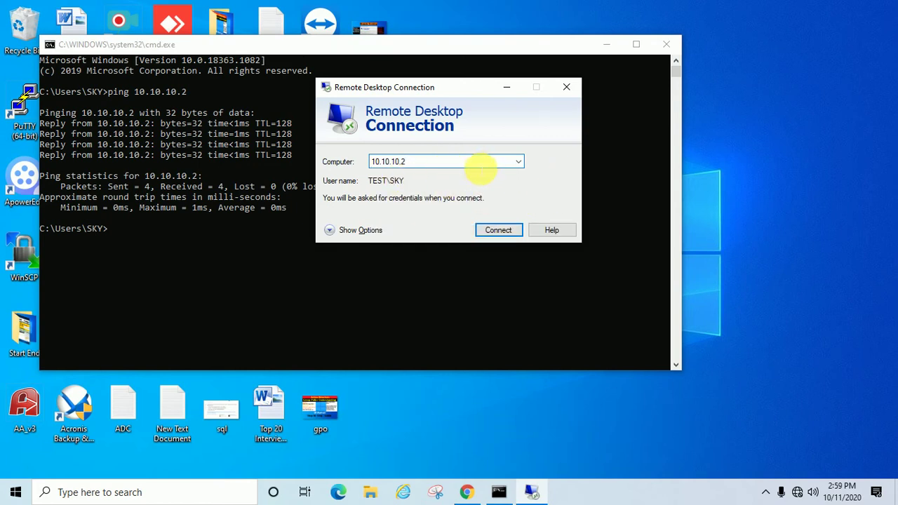
double_click(384, 162)
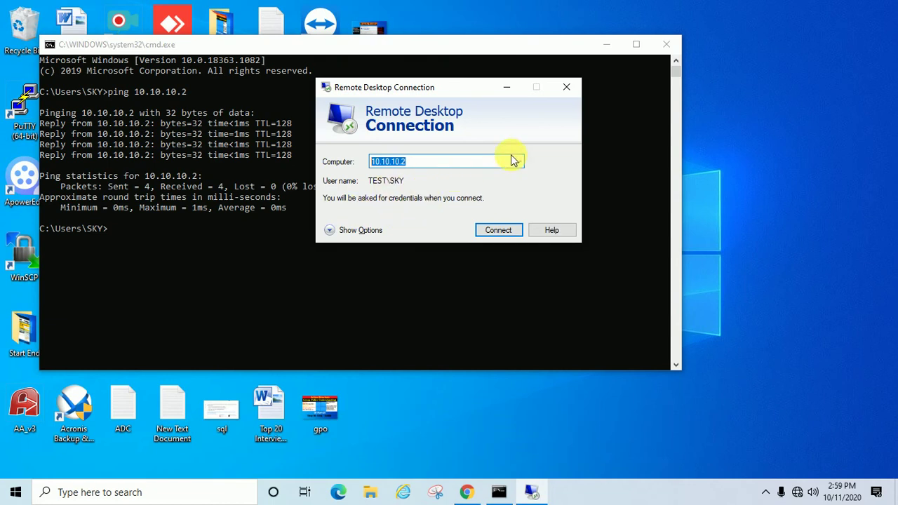
click(499, 231)
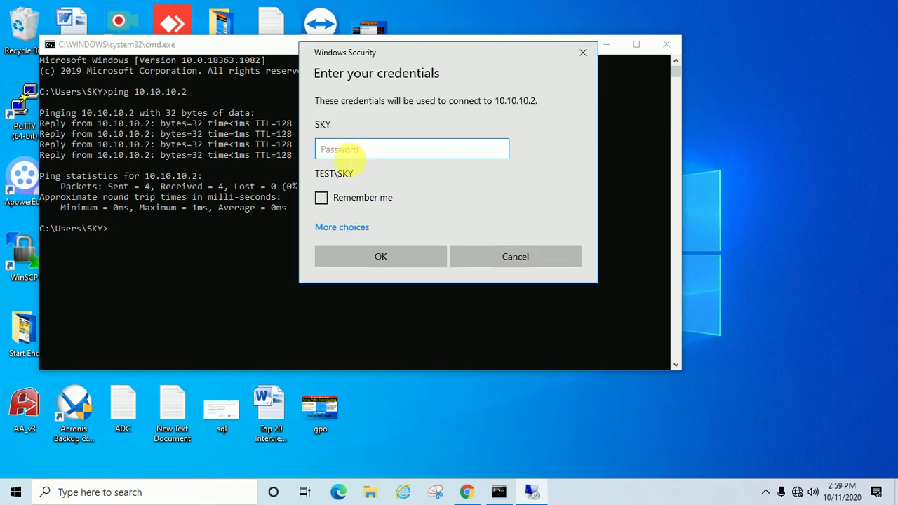
Switch the Windows Security prompt to 'Use a different account' under More choices.
click(348, 157)
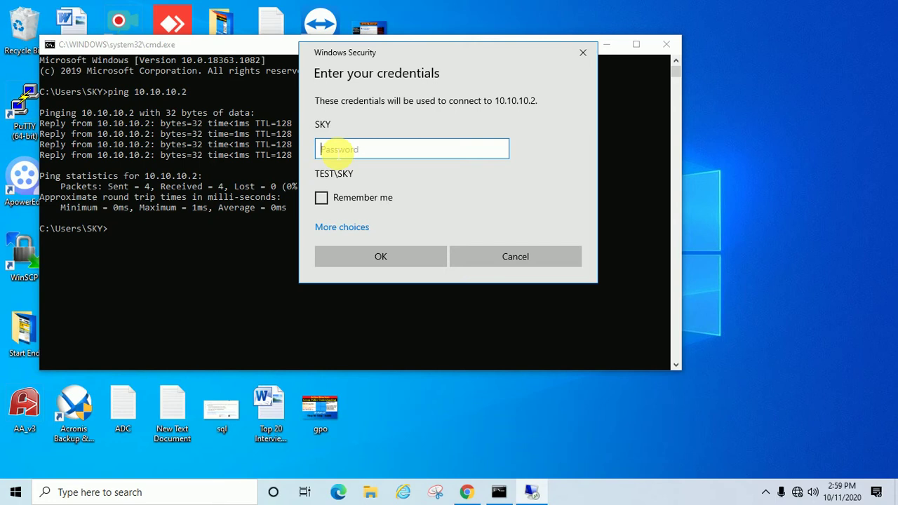
click(341, 226)
click(383, 298)
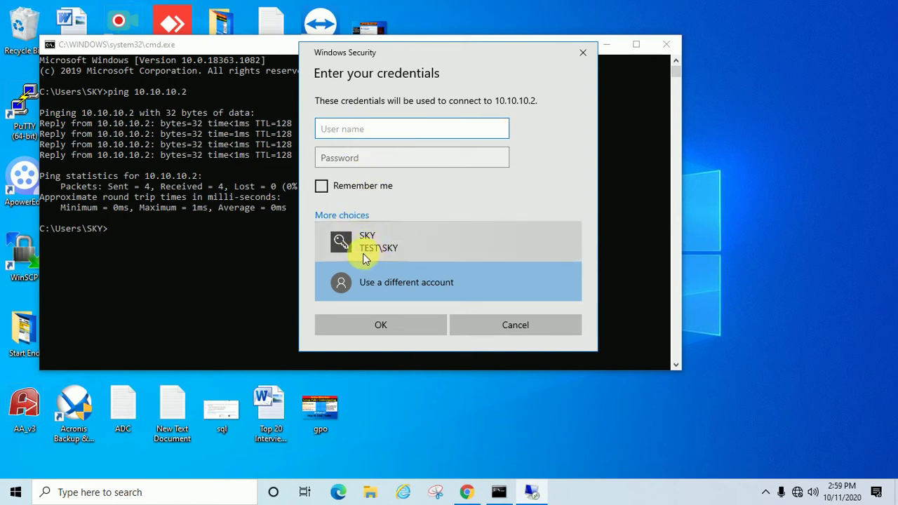
Enter the TEST domain user name in domain\user form and type the account password.
text(test)
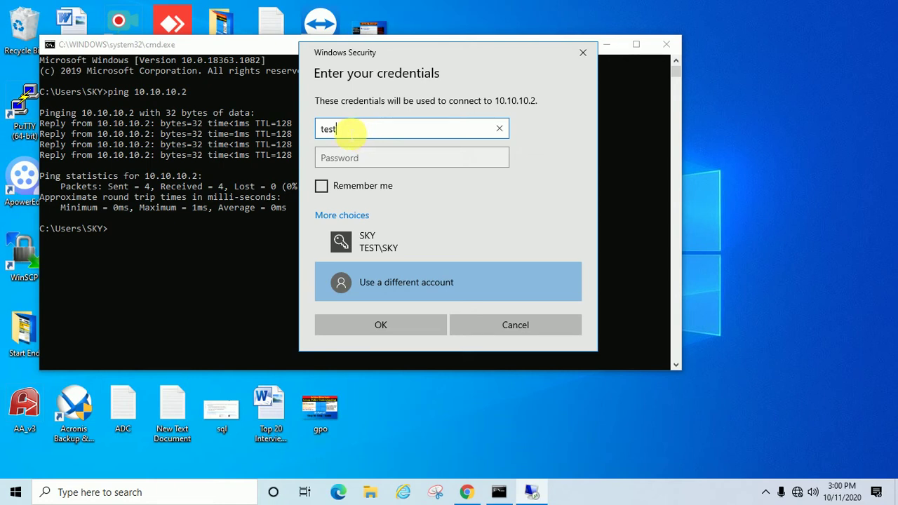
text(\)
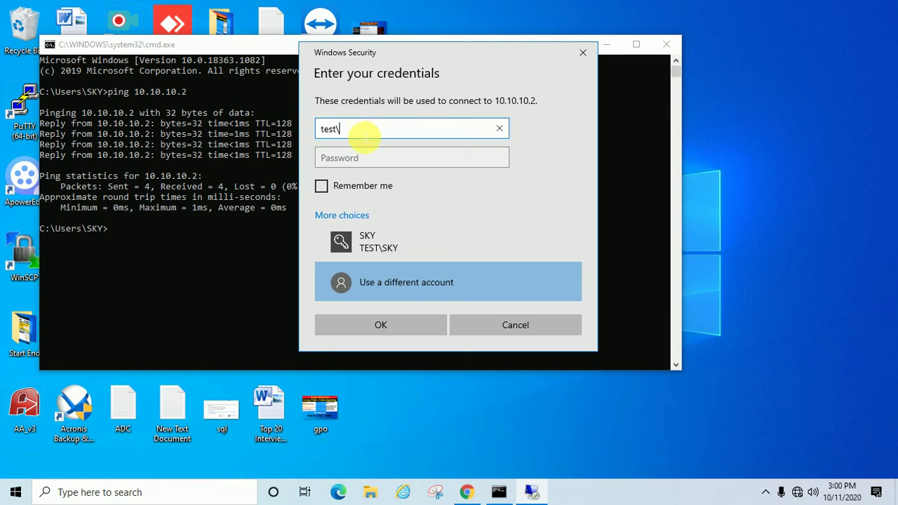
text(sky)
click(370, 158)
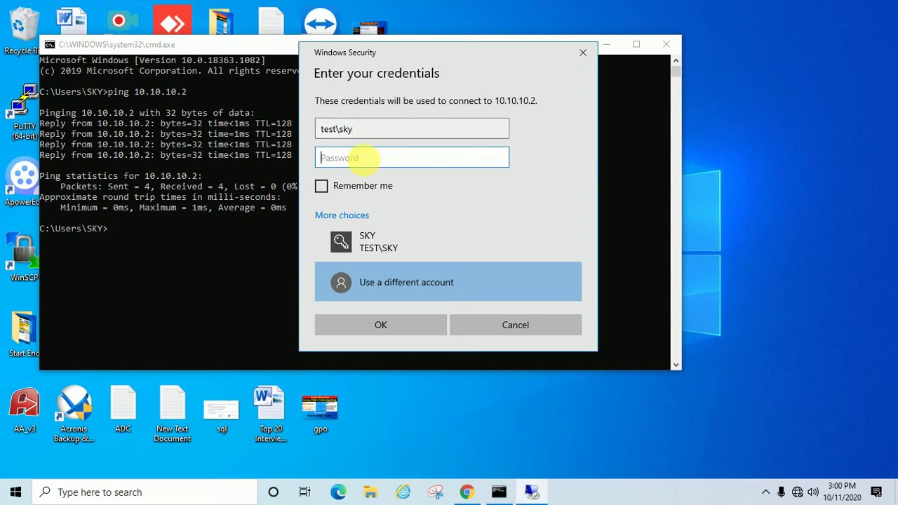
text(*********)
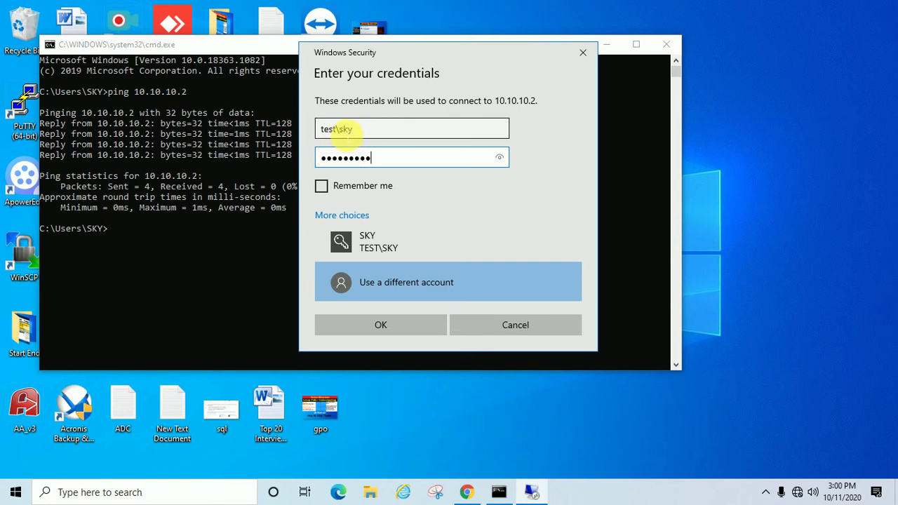
Change the user name to the .\ local form and back to the TEST domain, then submit.
click(347, 133)
key(BackSpace)
key(BackSpace)
key(BackSpace)
key(BackSpace)
key(BackSpace)
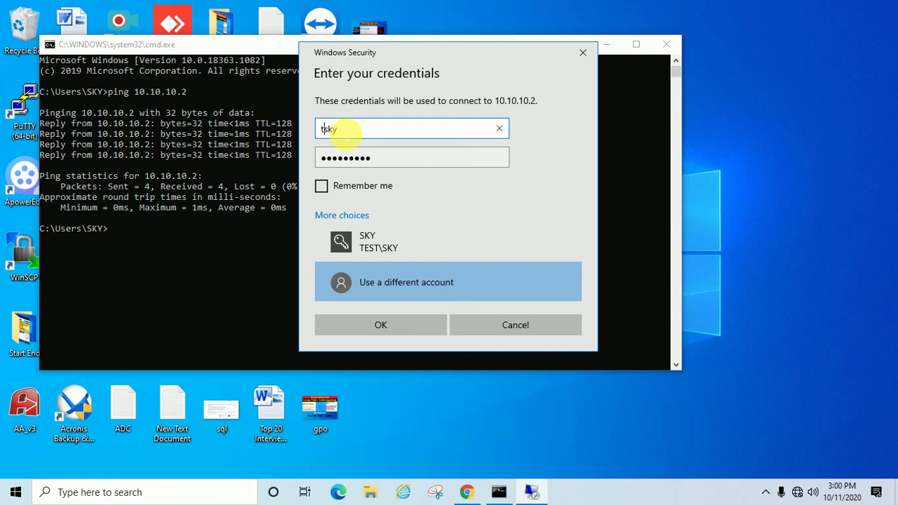
text(.\)
drag(357, 133, 309, 135)
click(384, 134)
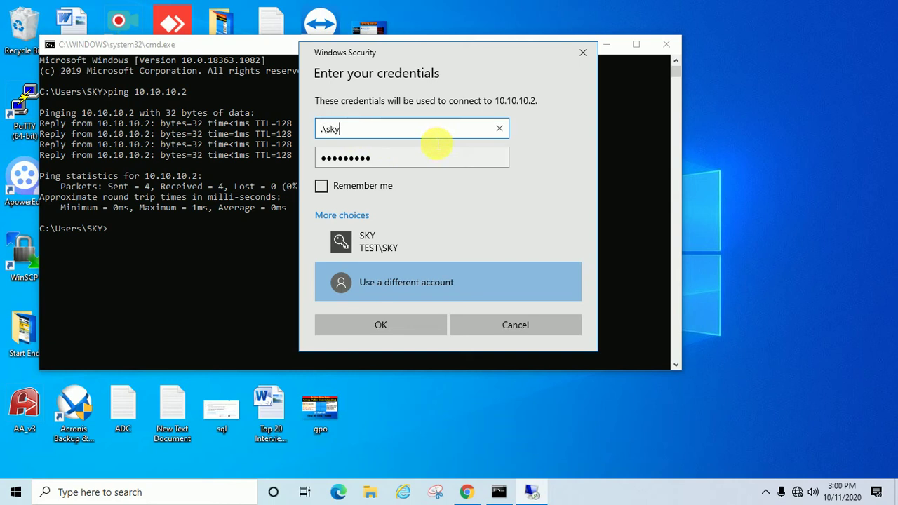
drag(421, 132, 253, 133)
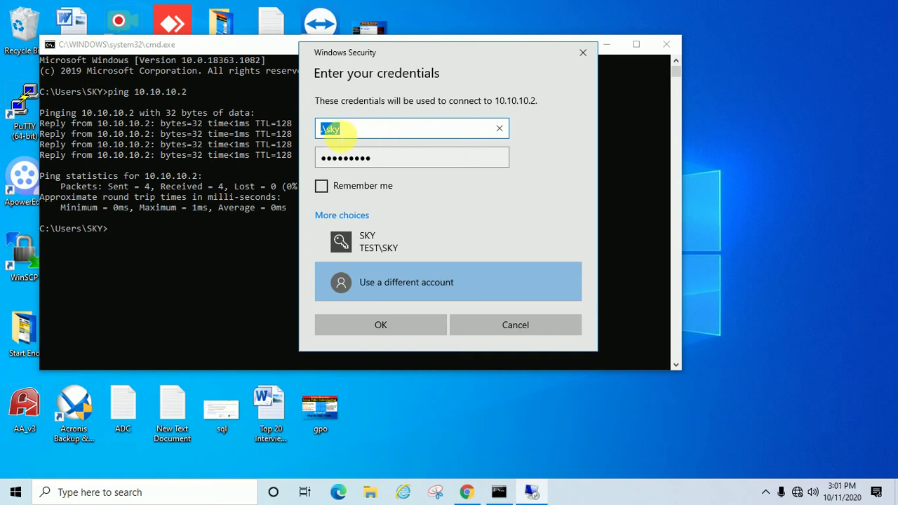
click(329, 131)
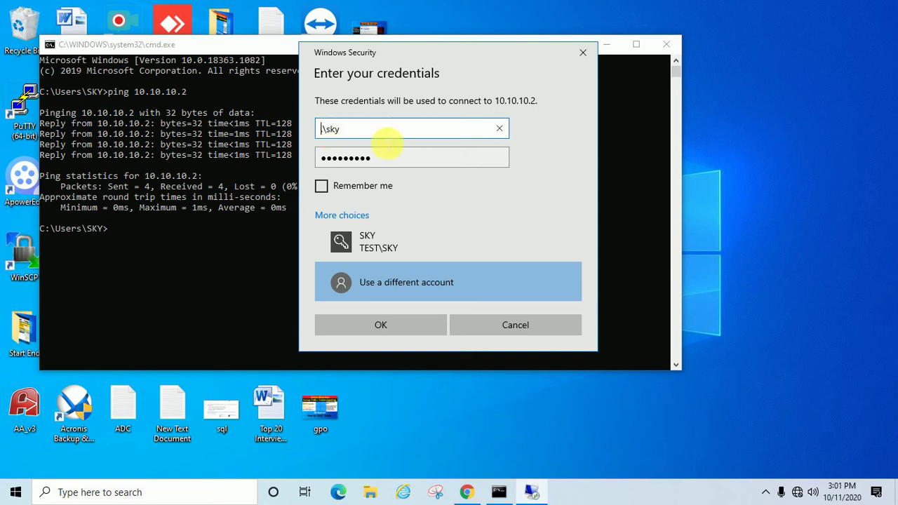
key(Delete)
text(test)
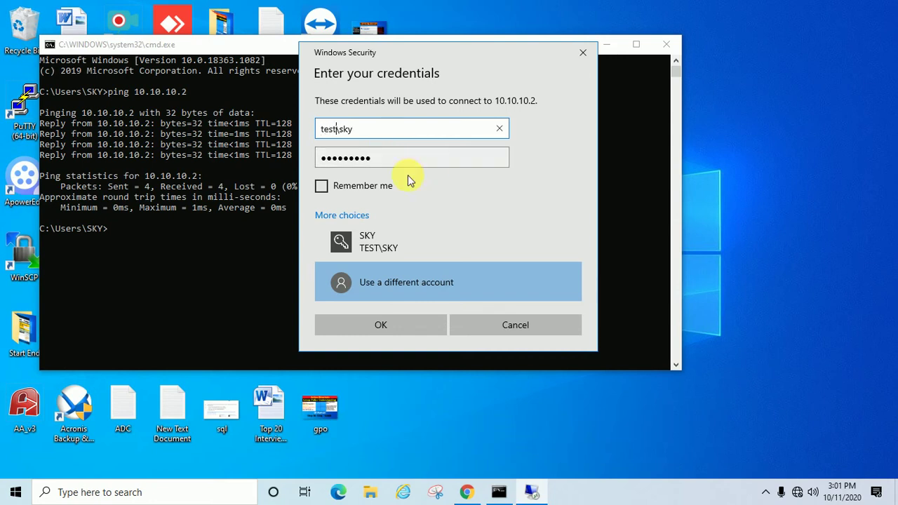
click(345, 158)
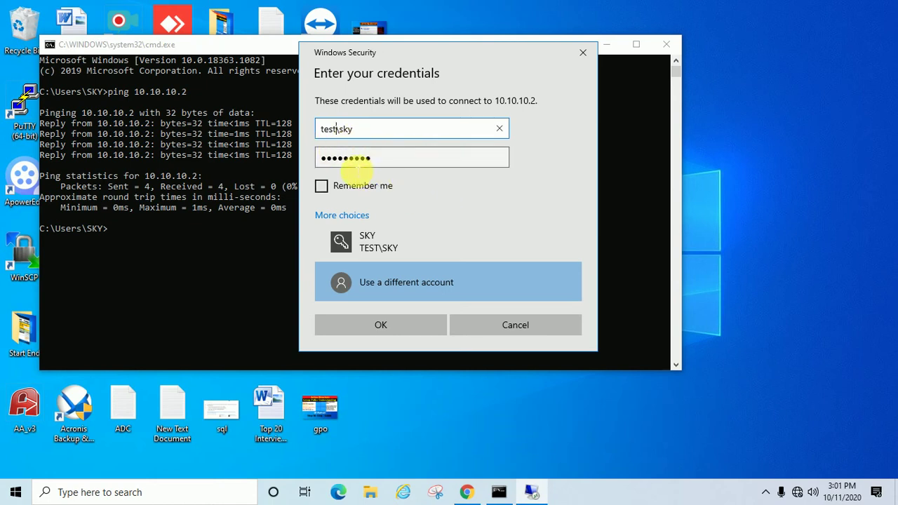
click(381, 325)
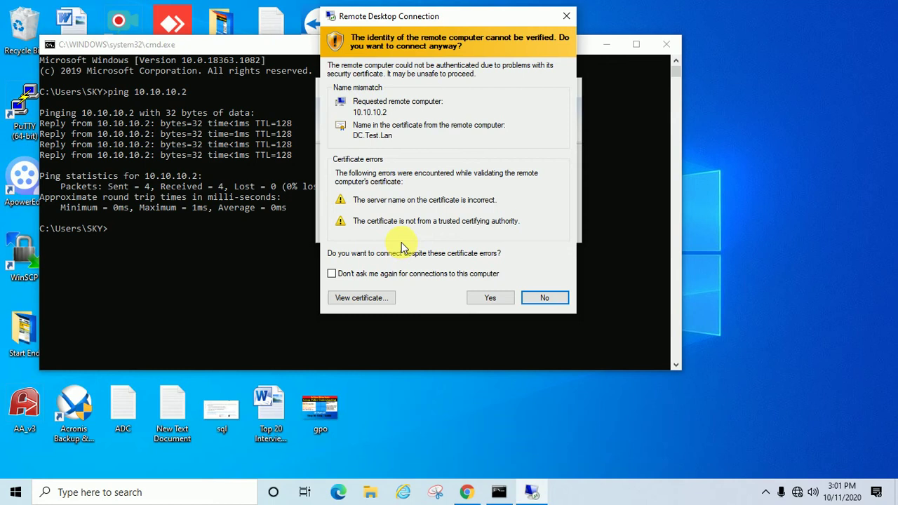
Accept the certificate warning, retype the password after the wrong-password error, and sign in.
click(495, 296)
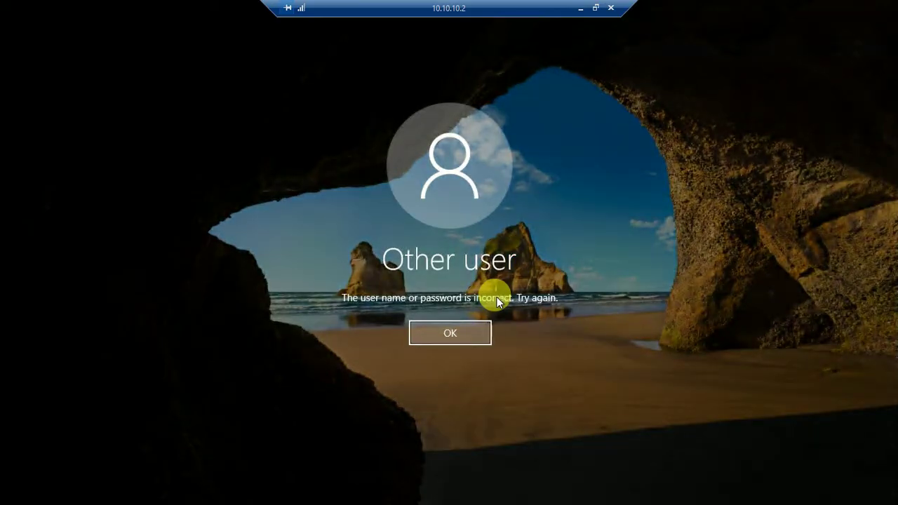
click(469, 334)
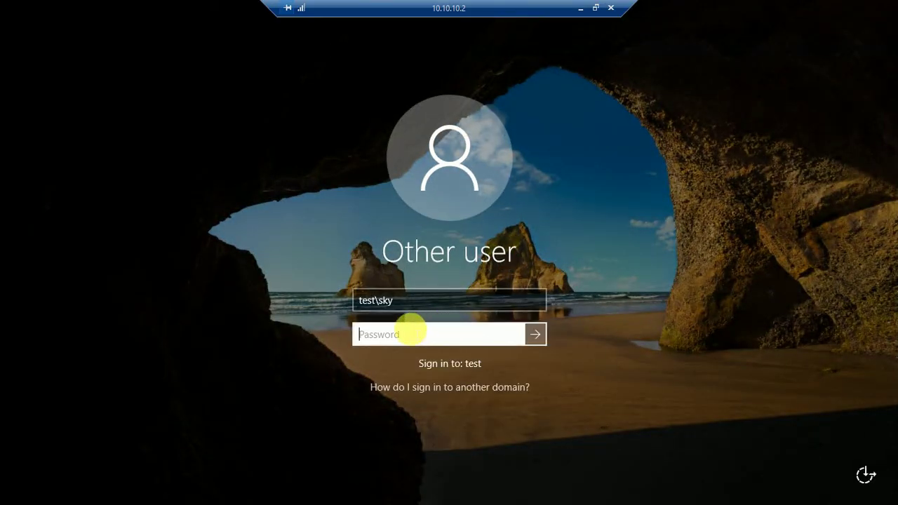
text(*********)
key(Return)
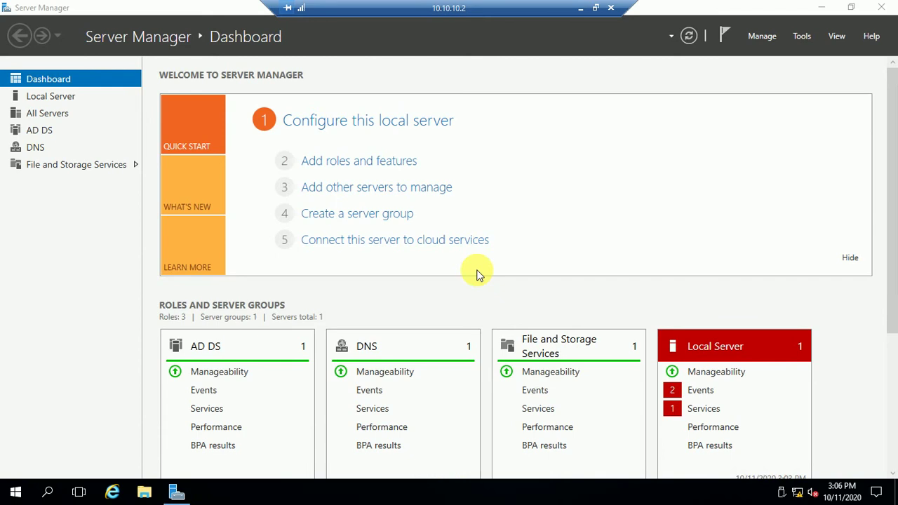
Close Server Manager, toggle the session between windowed and full screen, then minimize it.
click(887, 7)
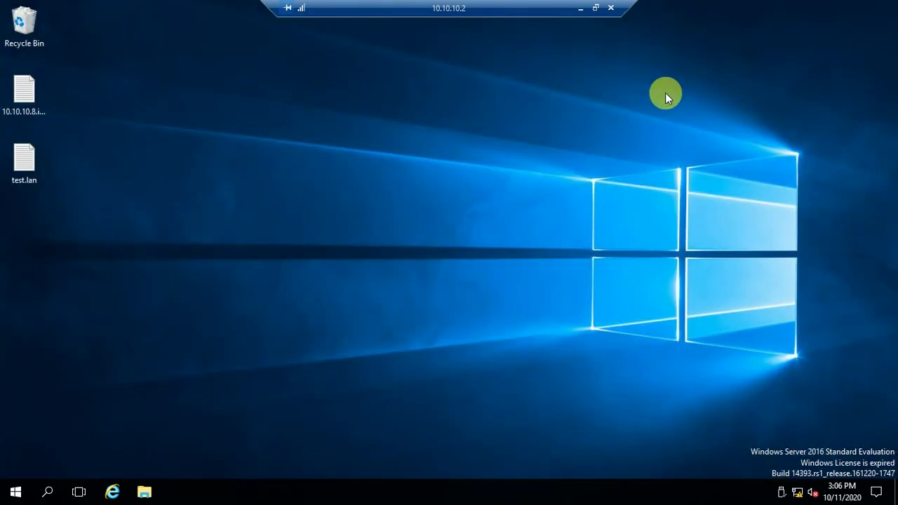
double_click(491, 10)
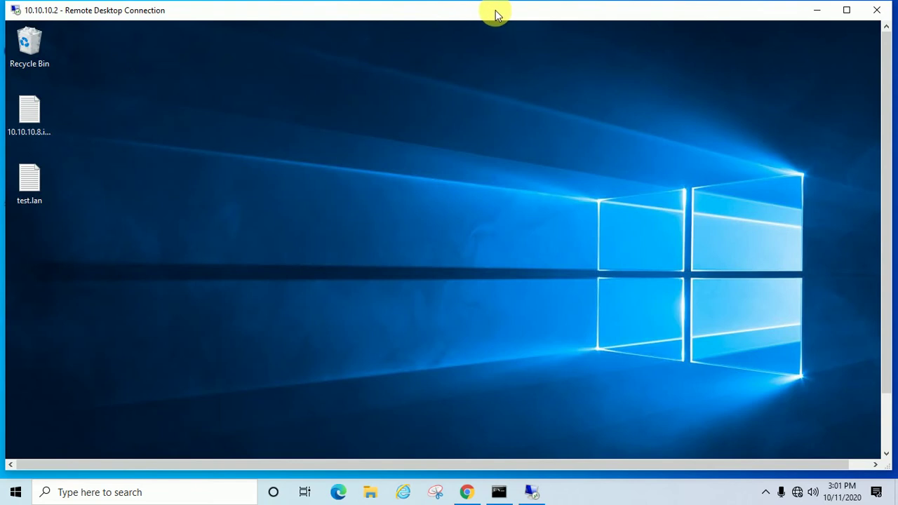
double_click(494, 13)
double_click(506, 14)
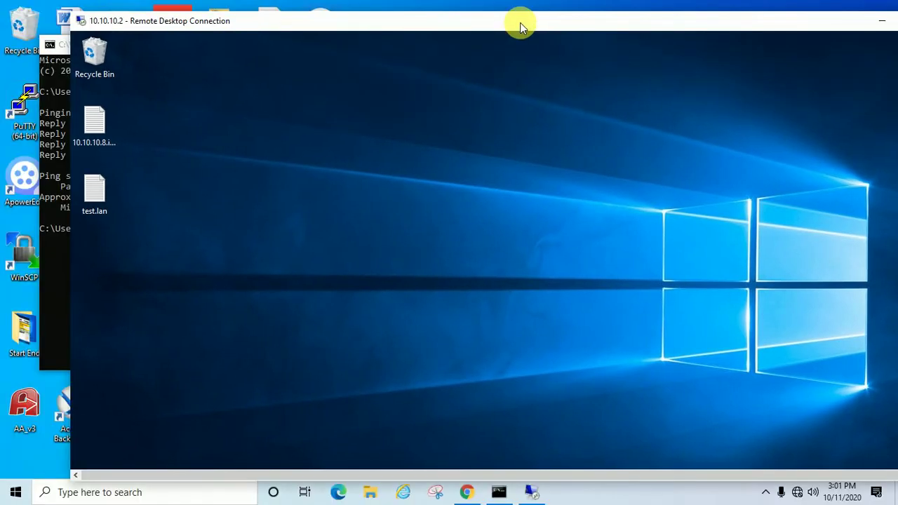
drag(462, 19, 447, 15)
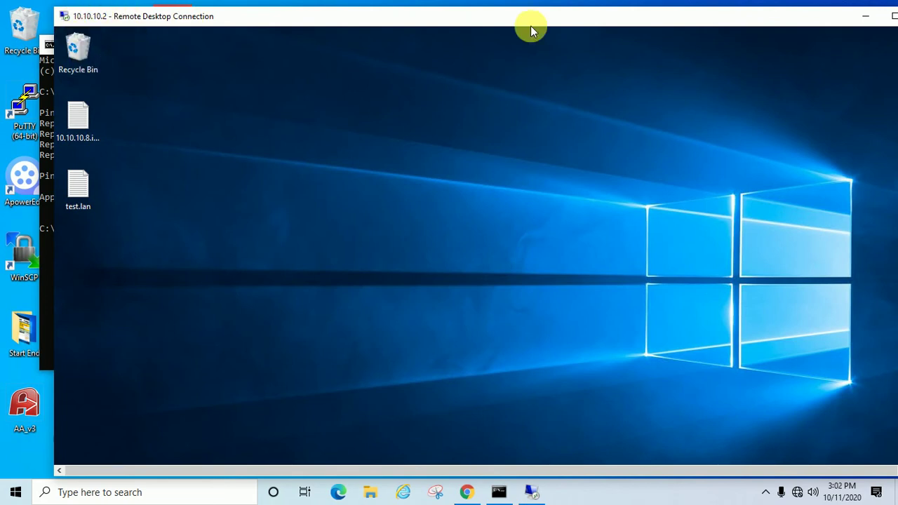
double_click(601, 21)
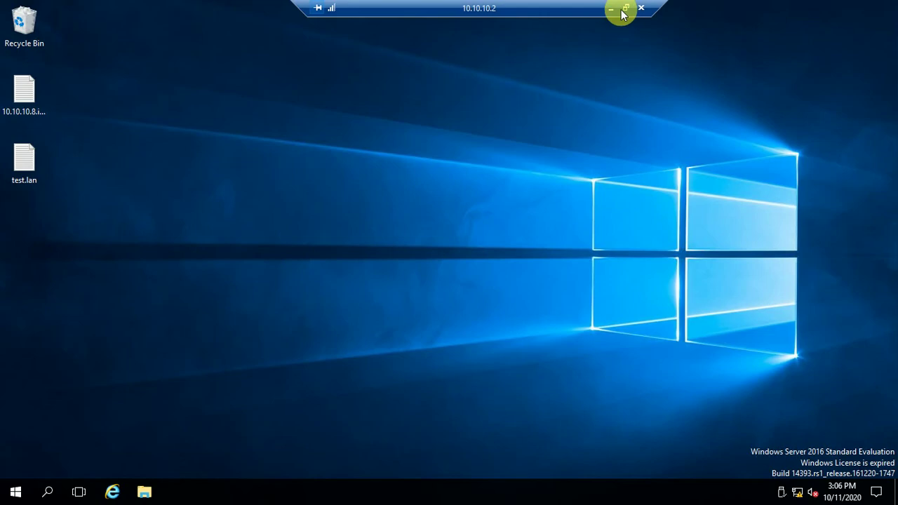
click(611, 9)
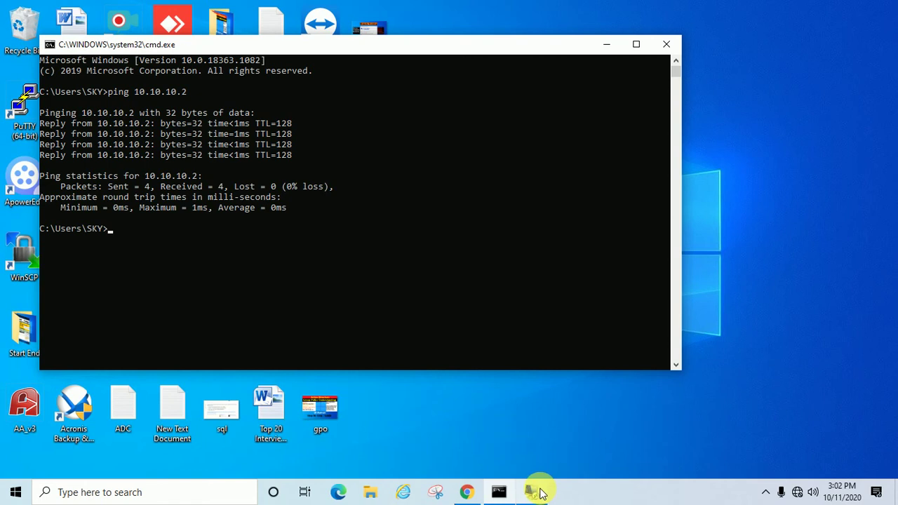
Minimize the Command Prompt window and open File Explorer.
mouse_move(539, 494)
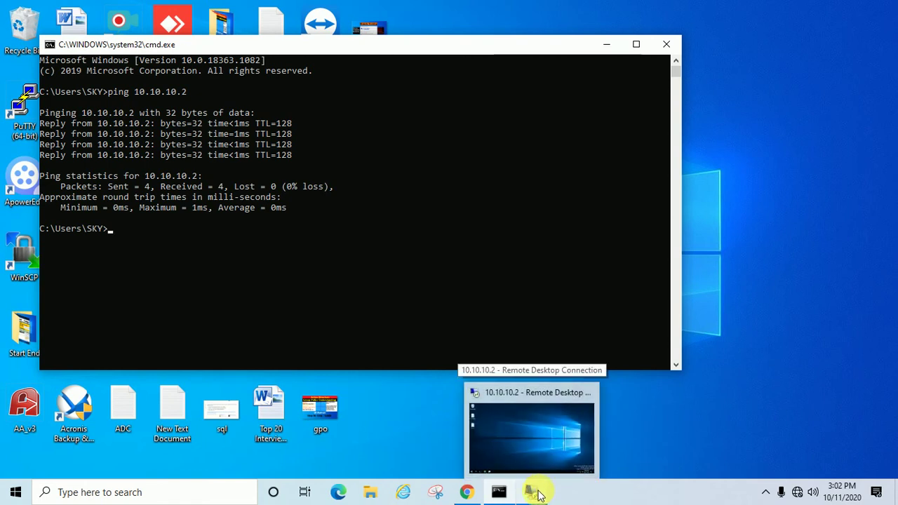
click(547, 454)
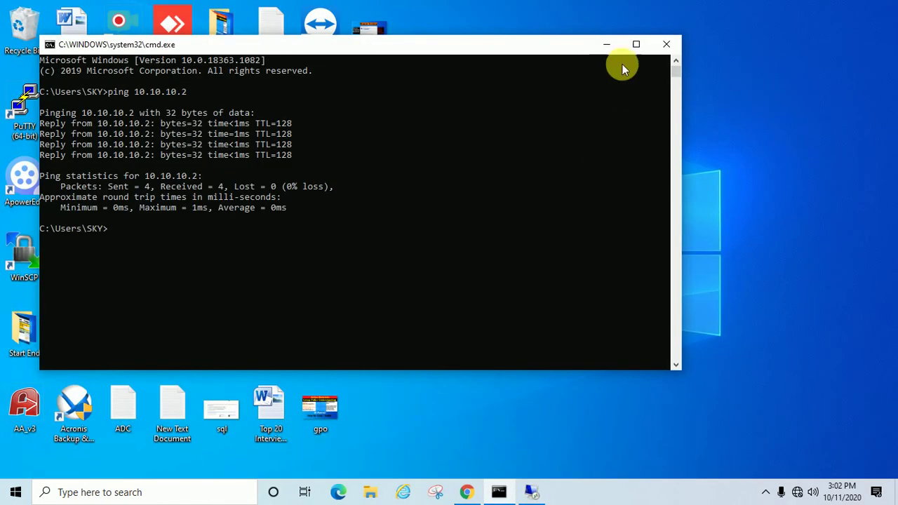
click(607, 46)
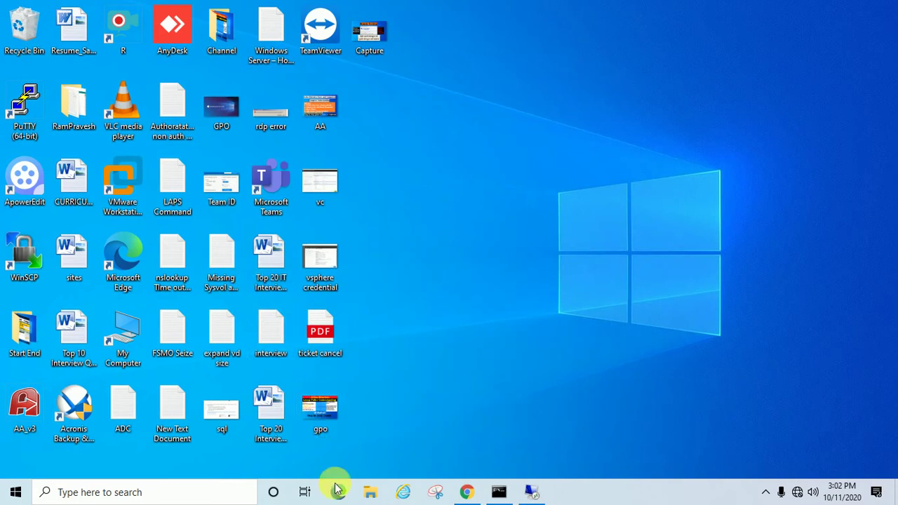
click(367, 490)
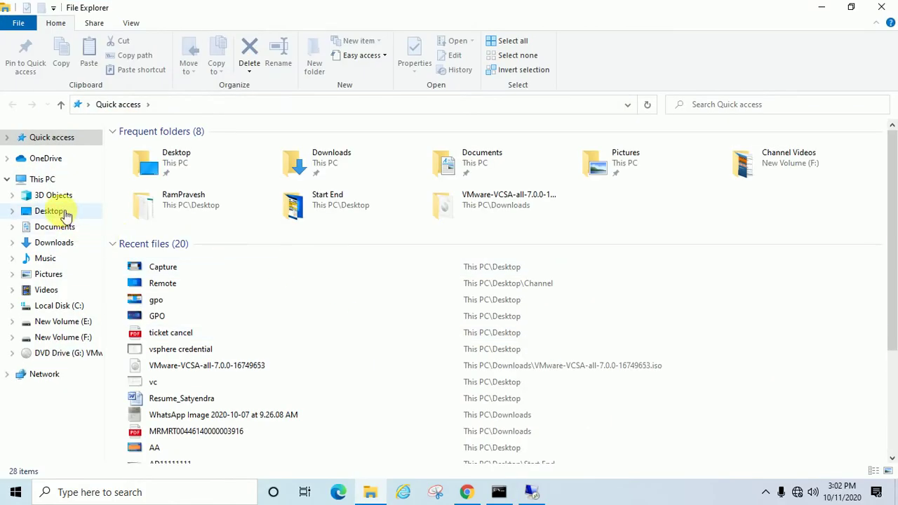
Open This PC's System properties and confirm Remote settings allow remote connections.
click(49, 181)
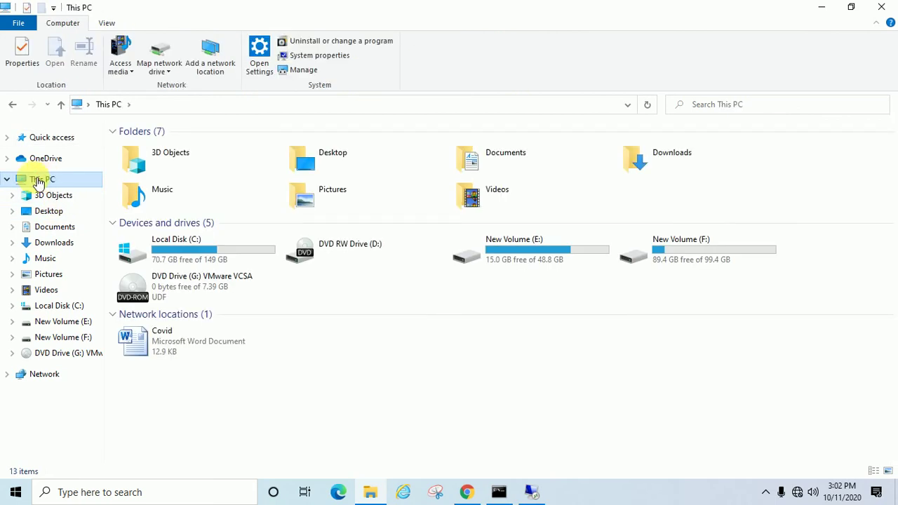
right_click(39, 182)
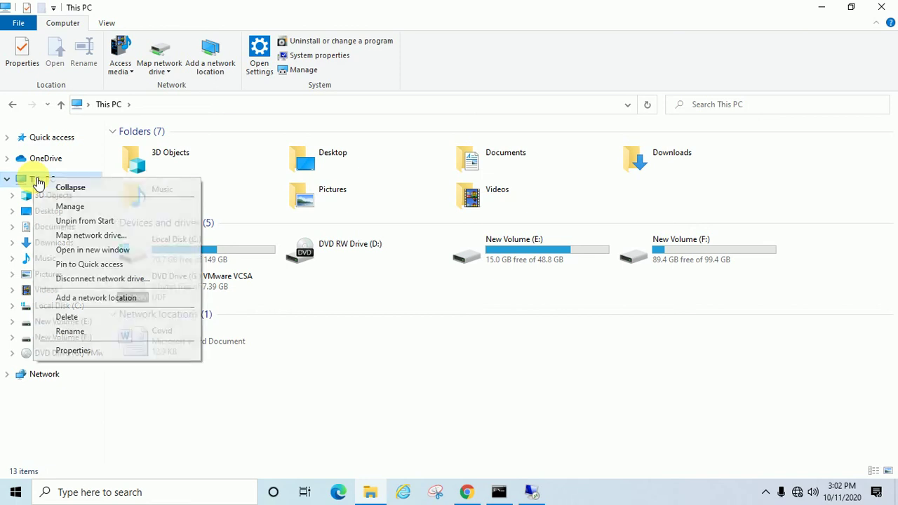
click(78, 352)
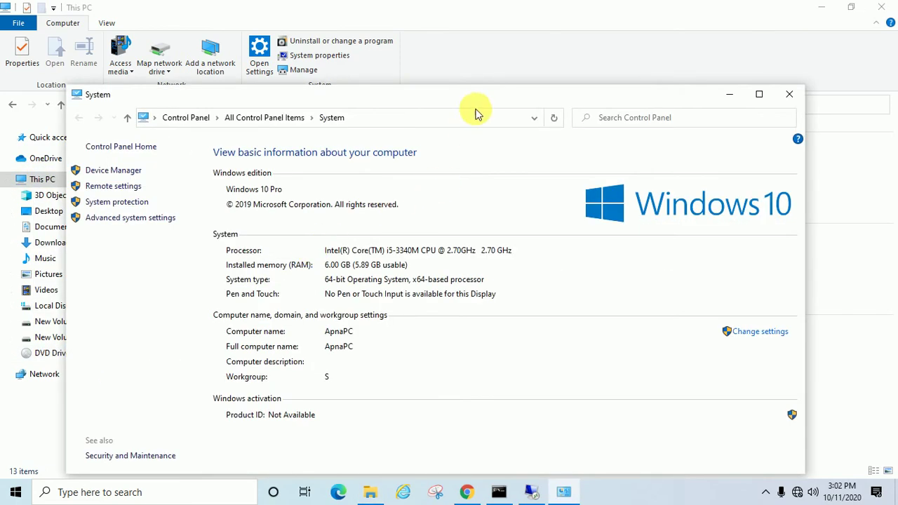
drag(460, 96, 494, 52)
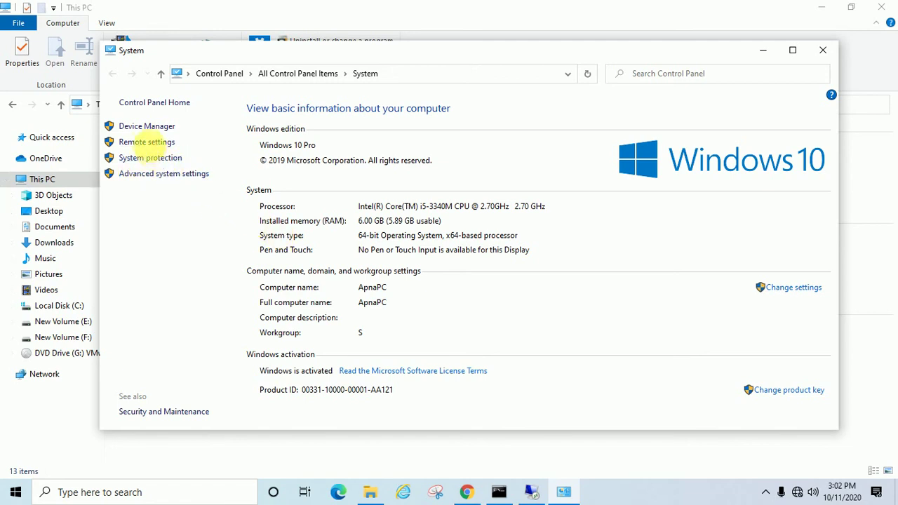
click(147, 144)
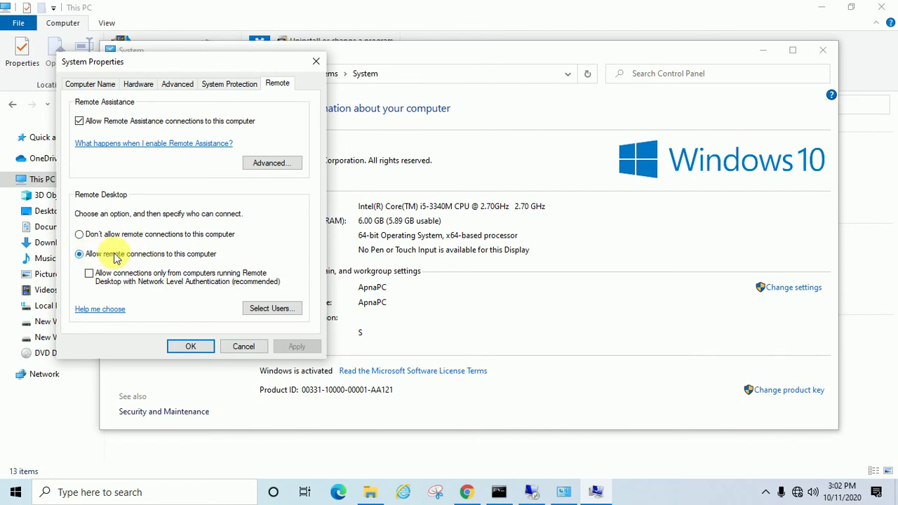
click(187, 349)
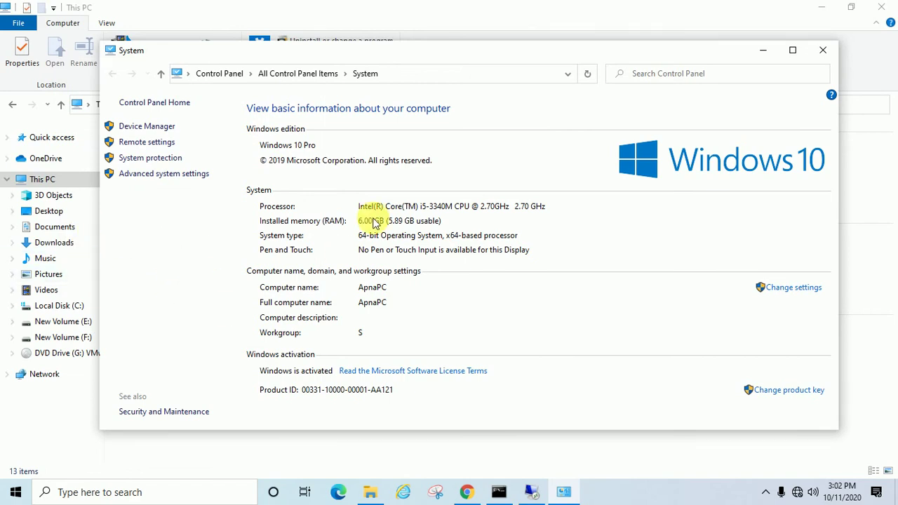
Close the System information page and This PC window, then refresh the desktop.
click(822, 52)
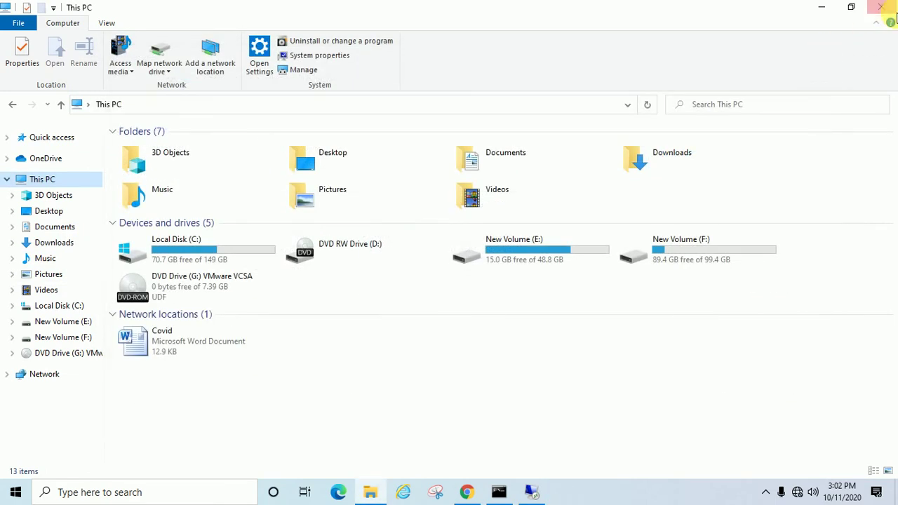
click(880, 7)
right_click(550, 167)
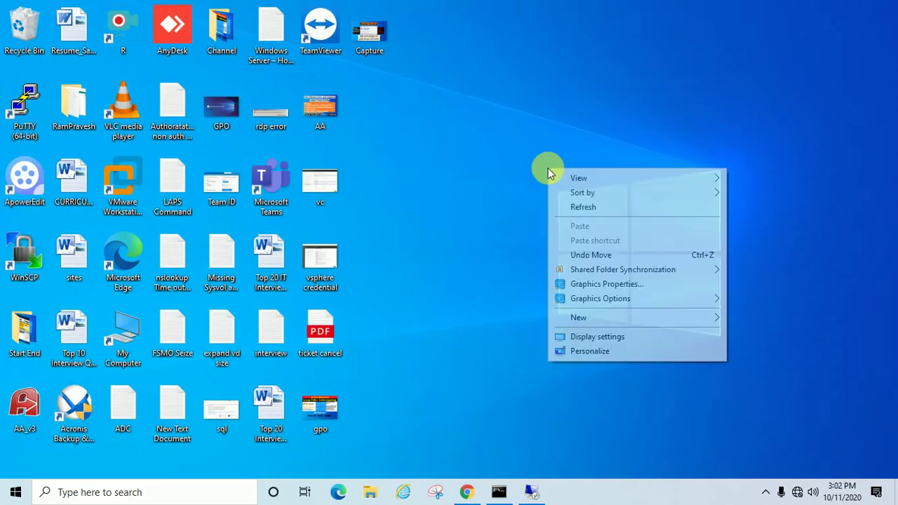
click(587, 205)
Refresh the desktop four more times, then bring the 10.10.10.2 remote session back full screen.
right_click(543, 145)
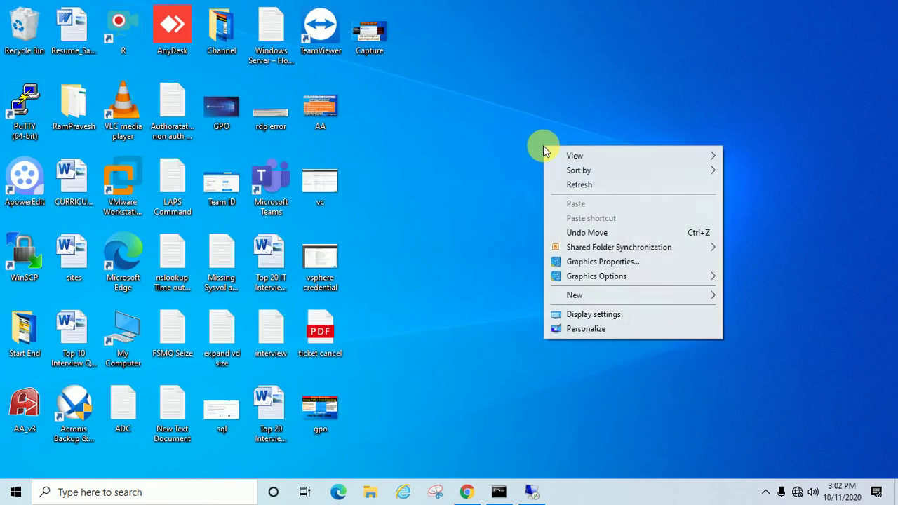
click(576, 183)
right_click(576, 181)
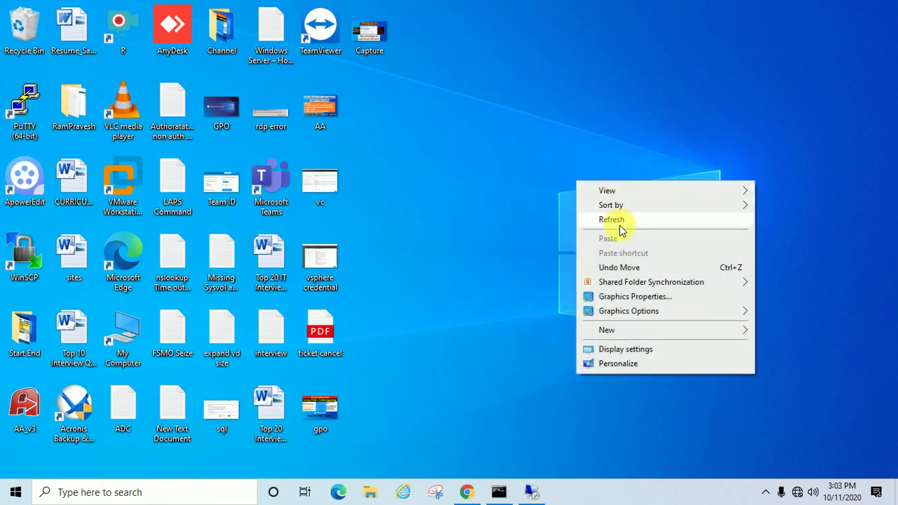
click(620, 223)
right_click(569, 192)
click(601, 230)
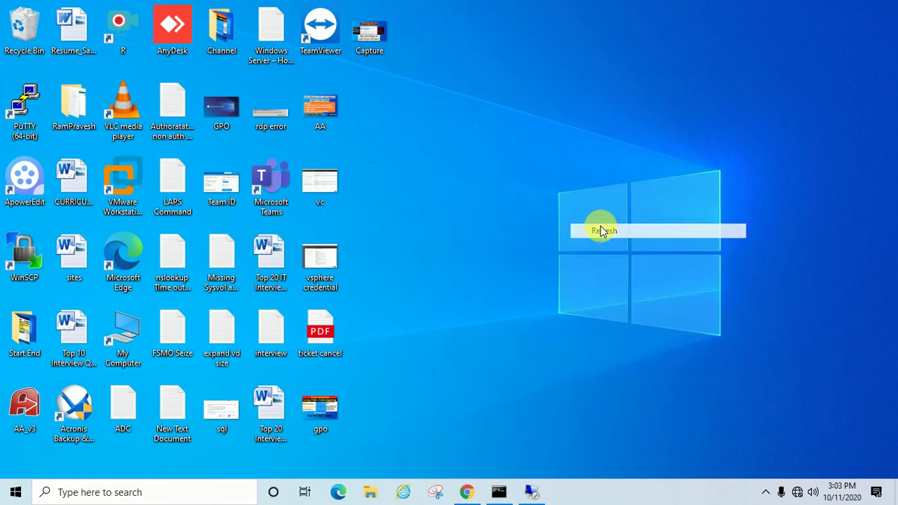
right_click(601, 226)
click(636, 268)
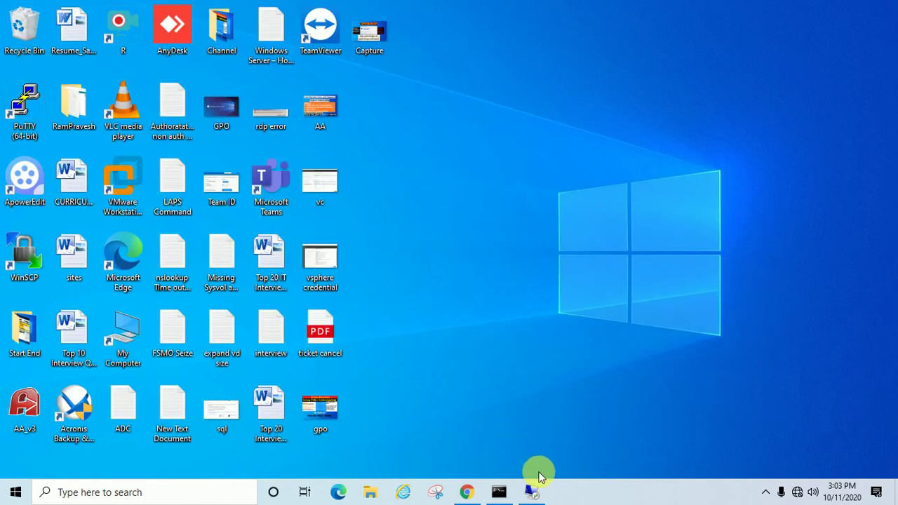
click(531, 492)
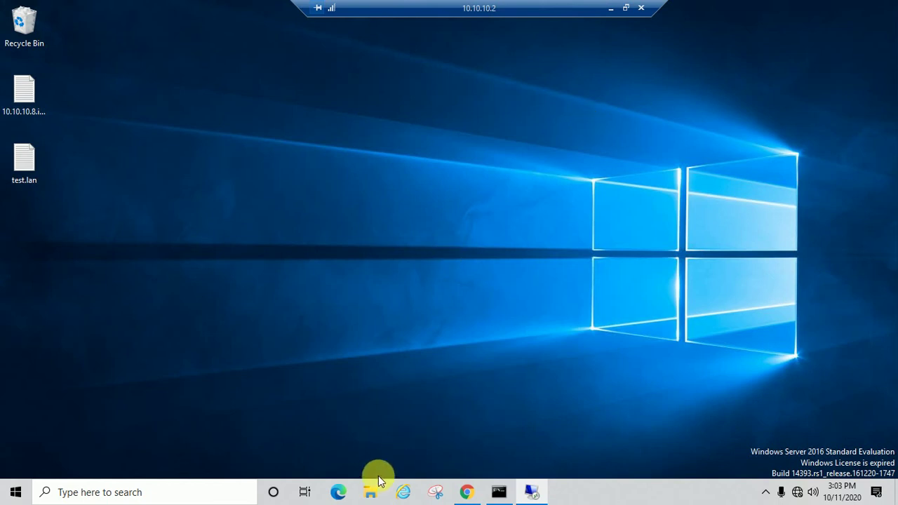
click(370, 492)
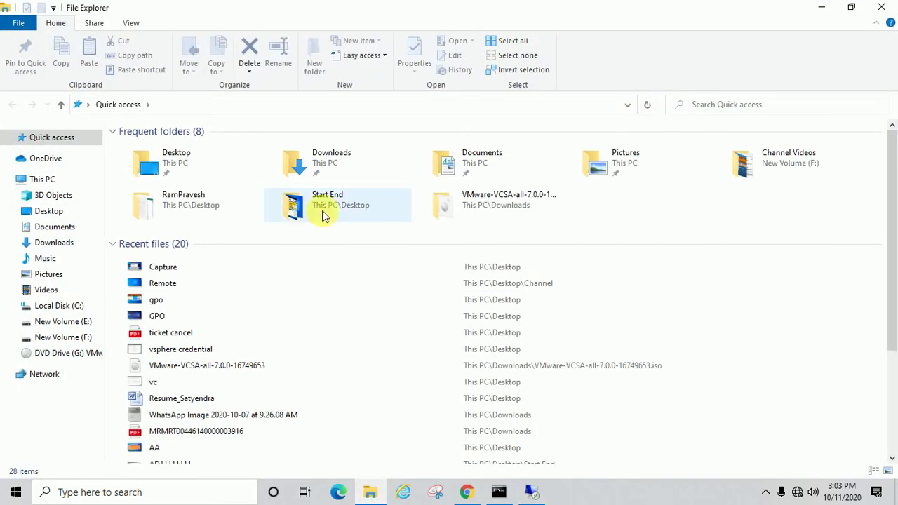
click(41, 181)
right_click(41, 181)
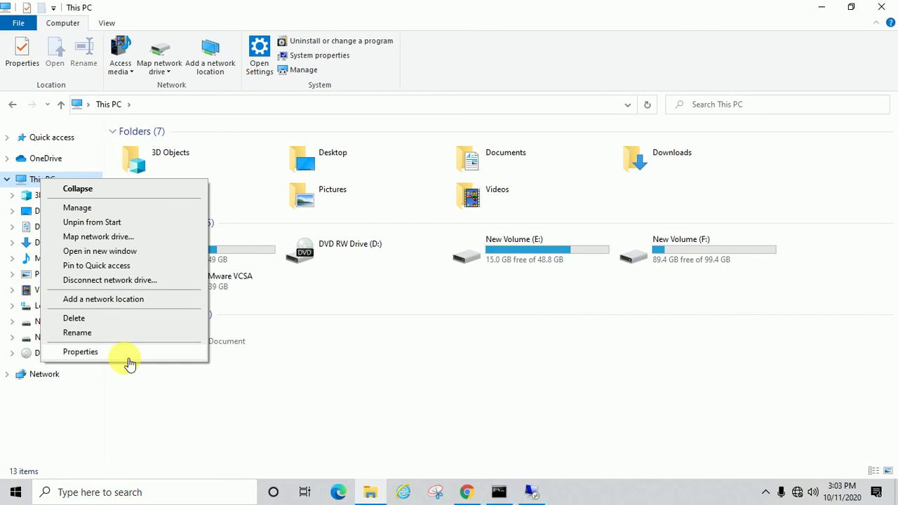
click(80, 351)
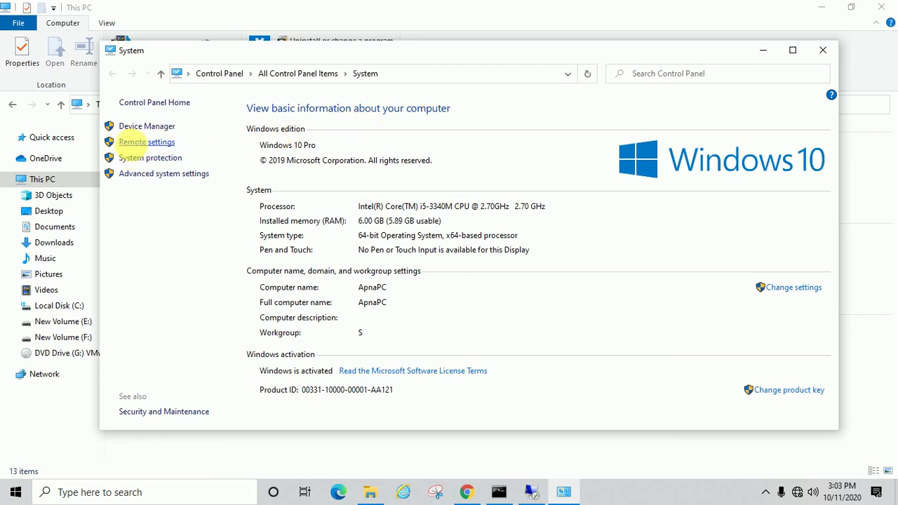
click(138, 142)
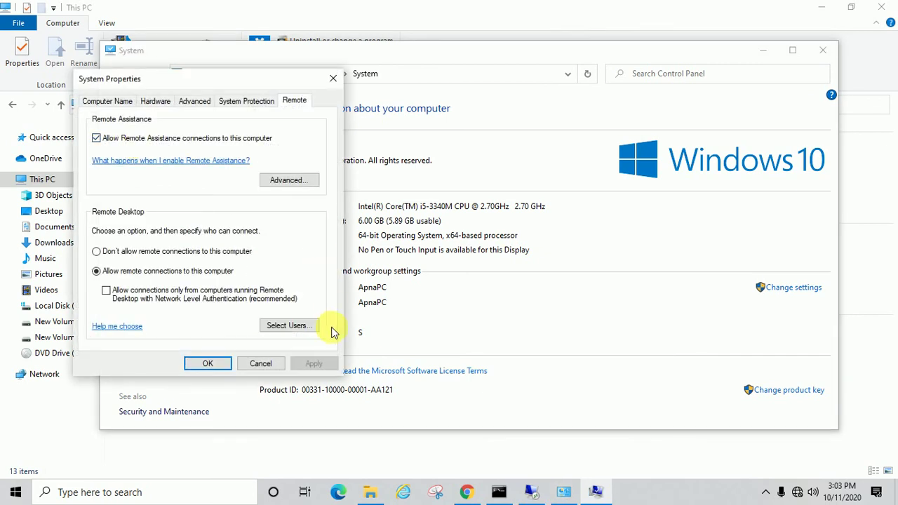
click(261, 364)
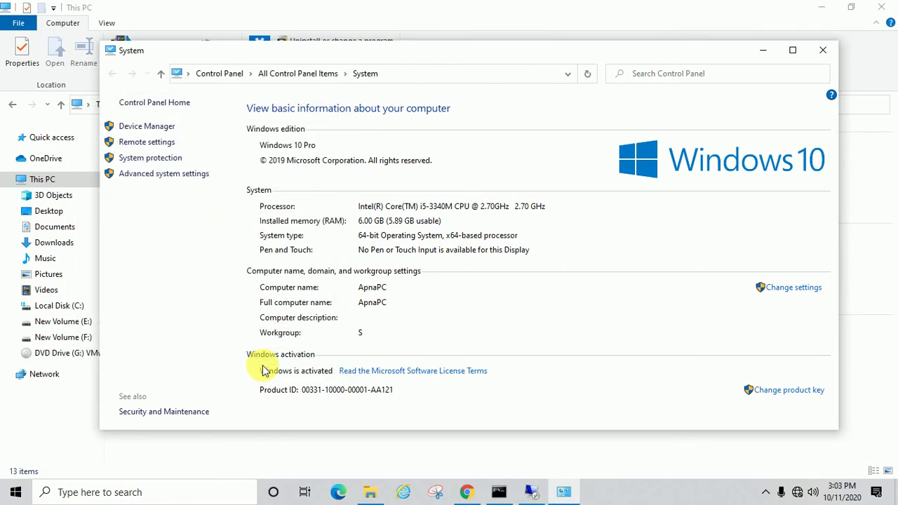
click(832, 50)
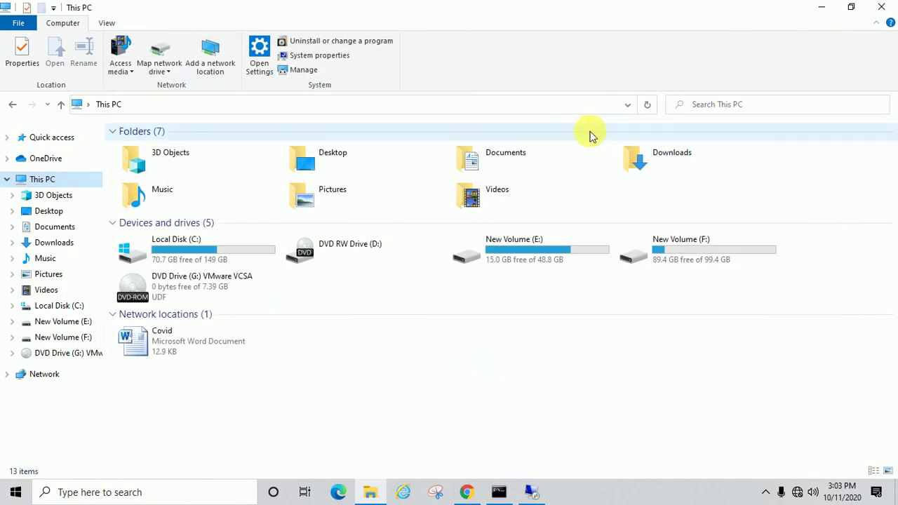
Close This PC, refresh the remote desktop three times, and reveal the hidden tray icons.
click(885, 9)
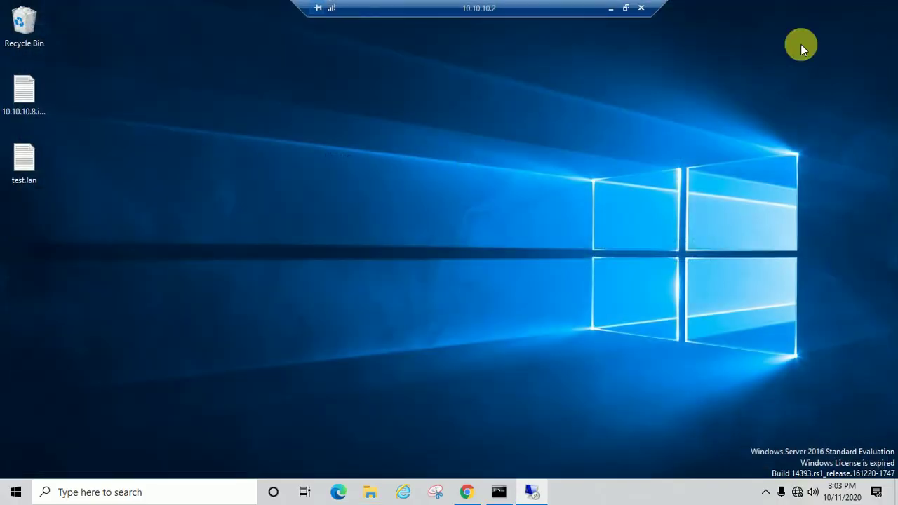
right_click(479, 189)
click(544, 230)
right_click(486, 195)
click(526, 230)
right_click(477, 196)
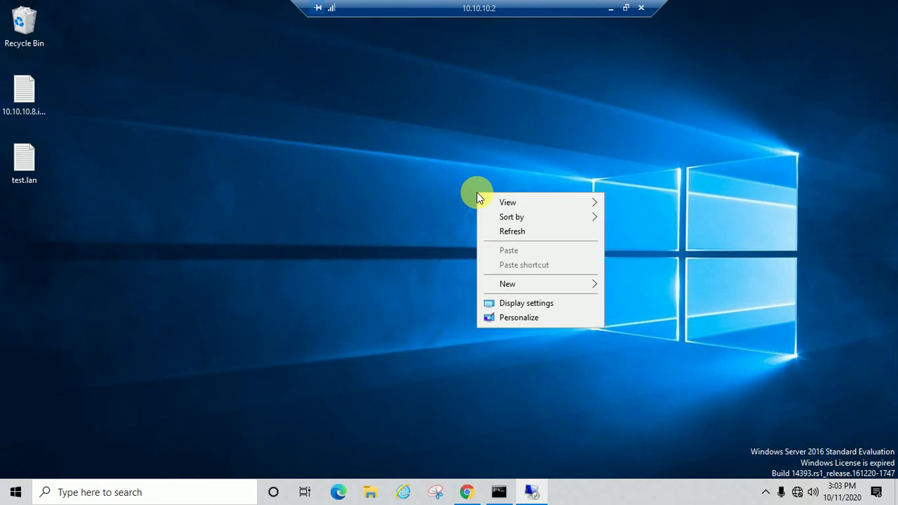
click(519, 233)
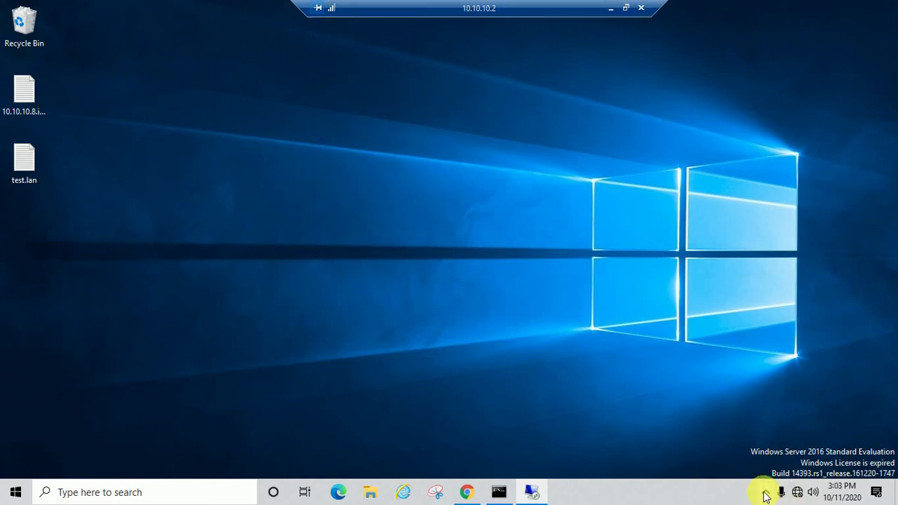
click(766, 494)
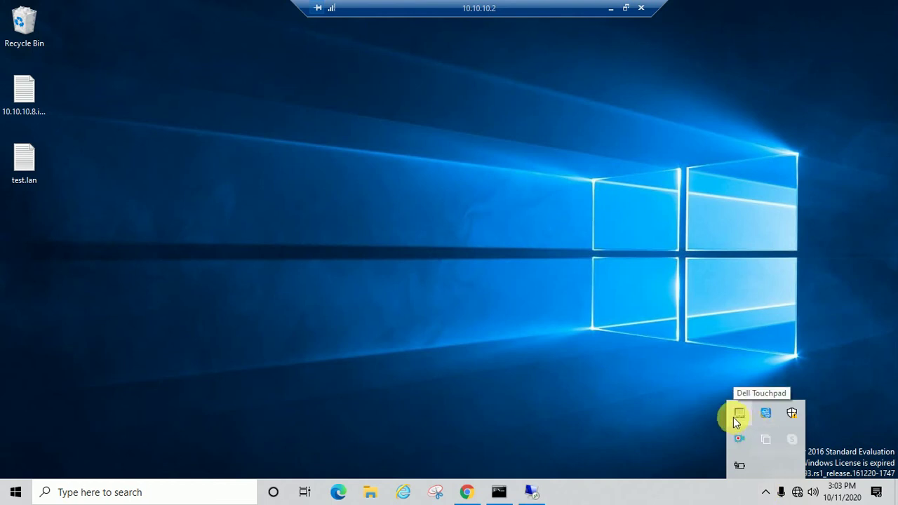